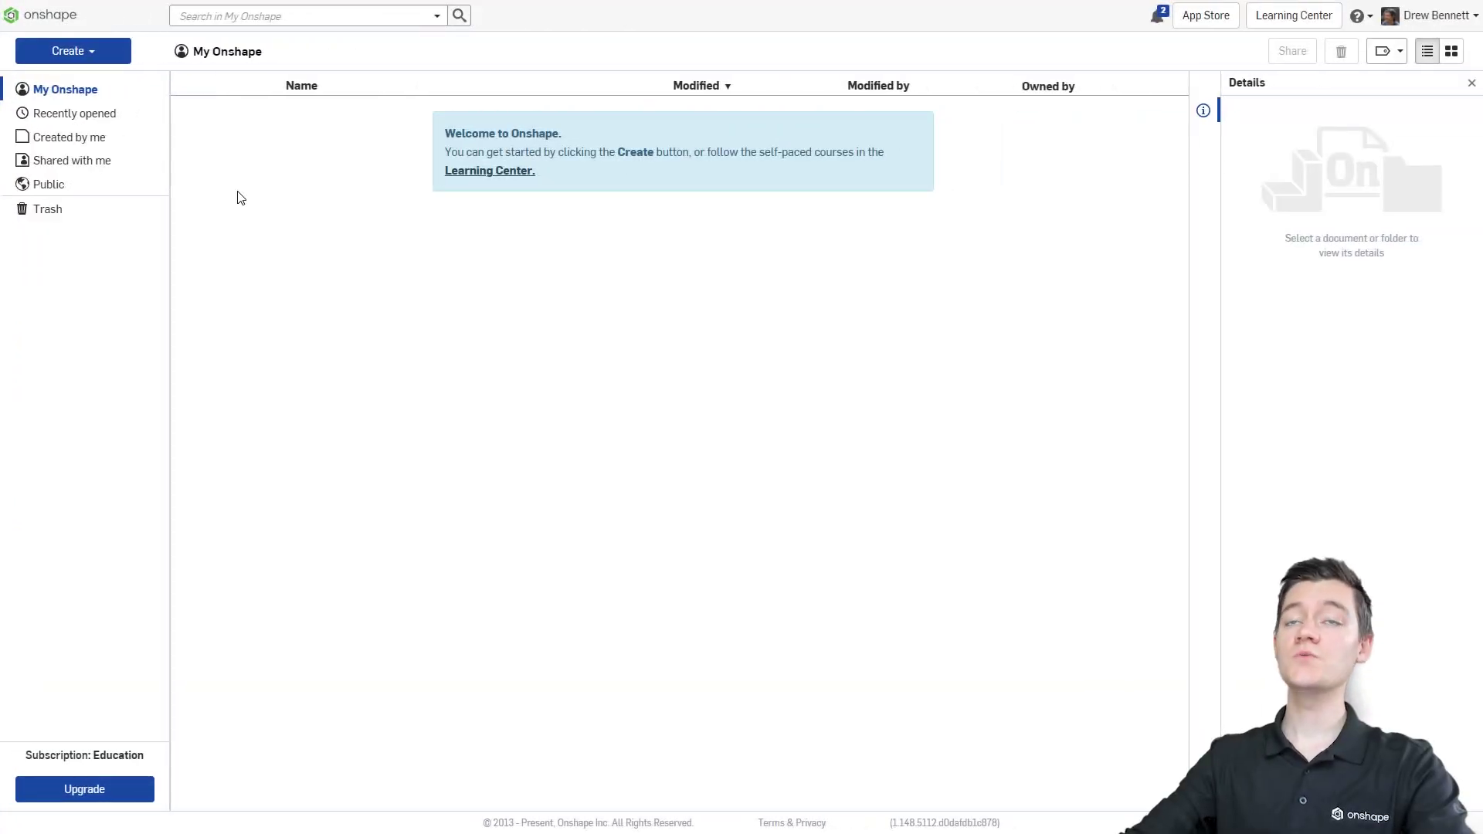
# Create a new Onshape document named 'Drawing Template Example'
pyautogui.click(96, 52)
pyautogui.click(98, 81)
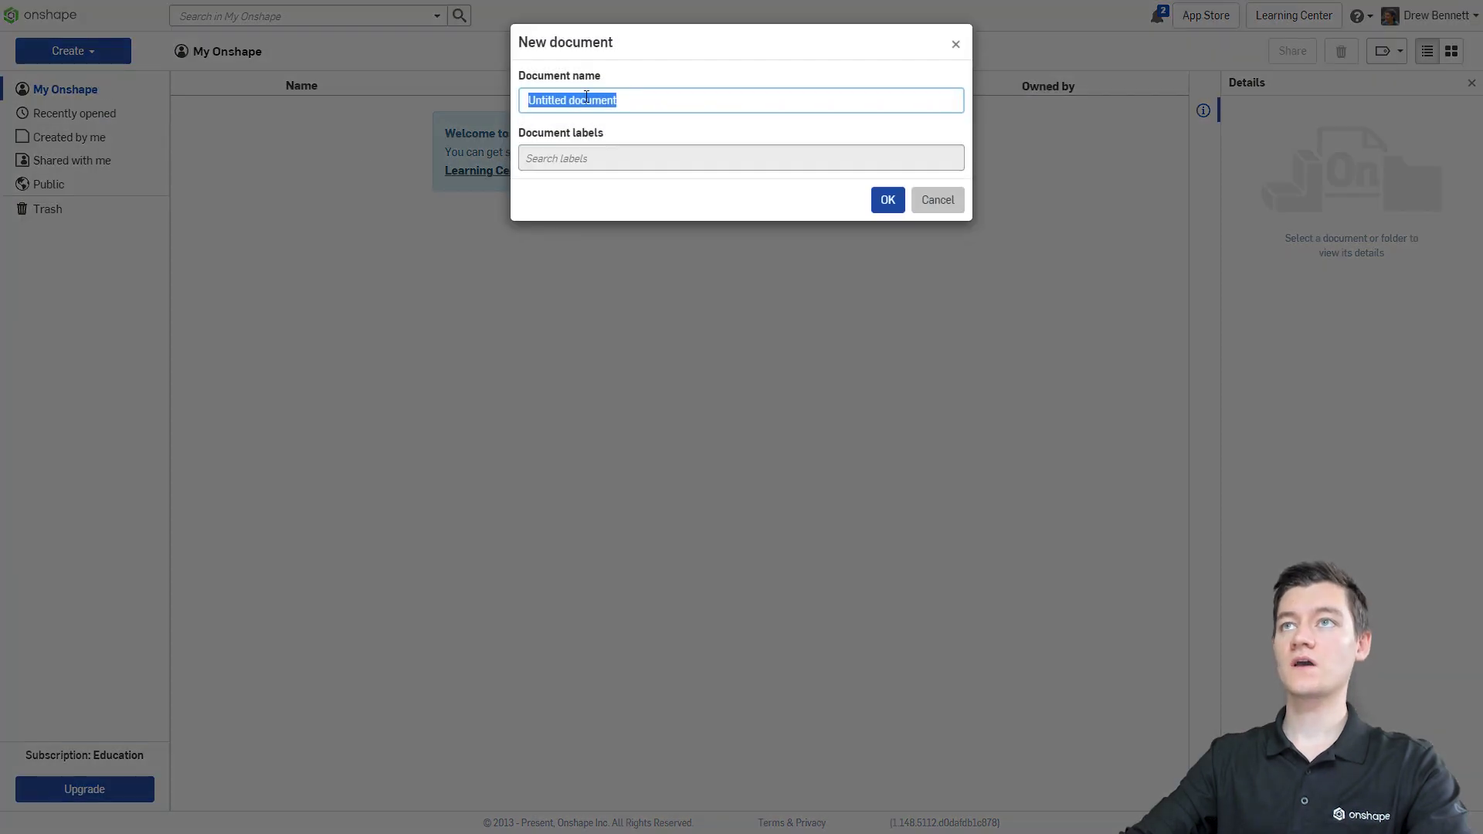
pyautogui.write('Drawing Template Example')
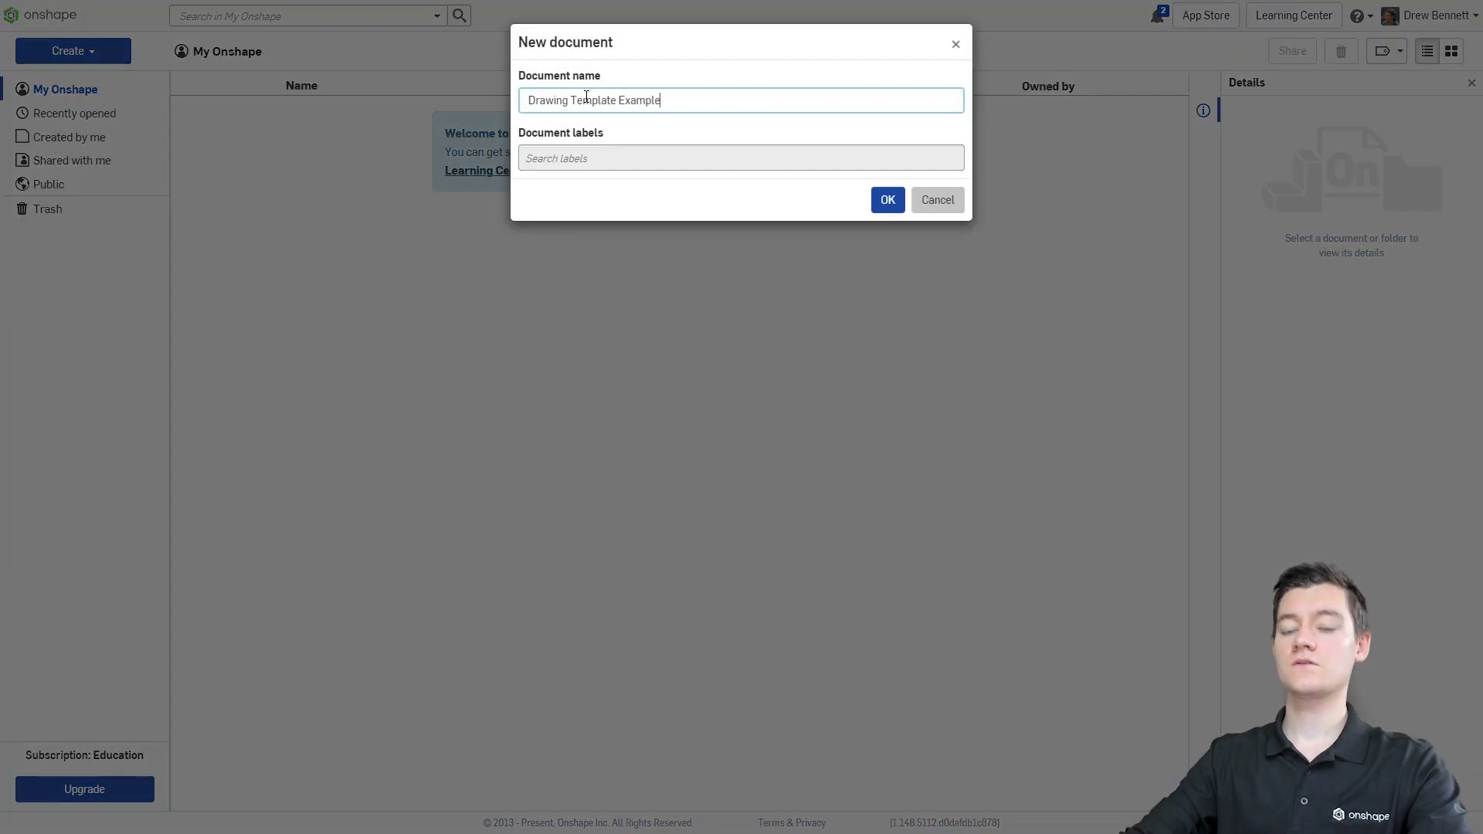
pyautogui.click(887, 201)
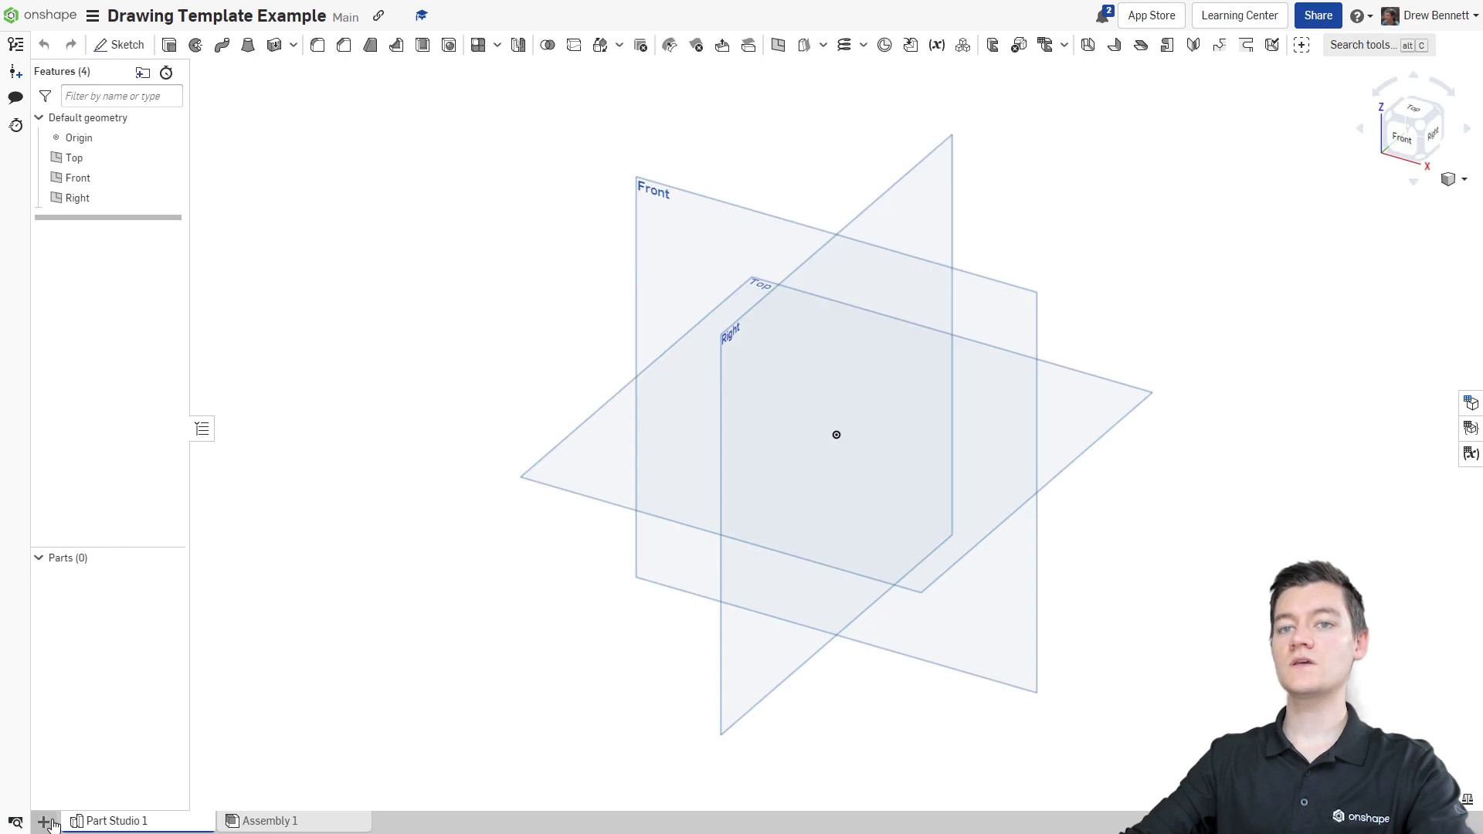
# Start a new drawing and choose Onshape's ANSI_A_INCH.dwt template
pyautogui.click(45, 821)
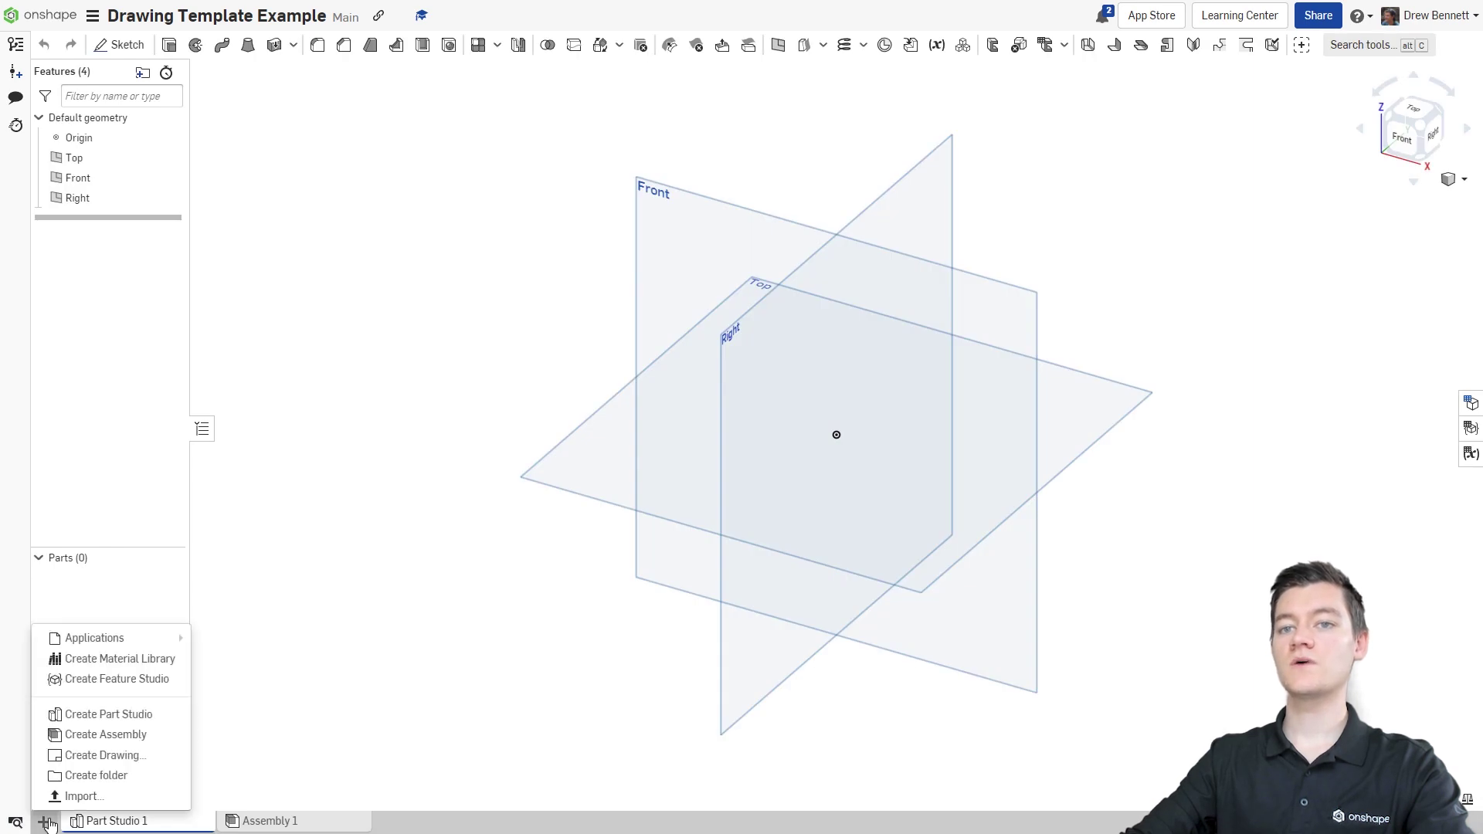
pyautogui.click(81, 756)
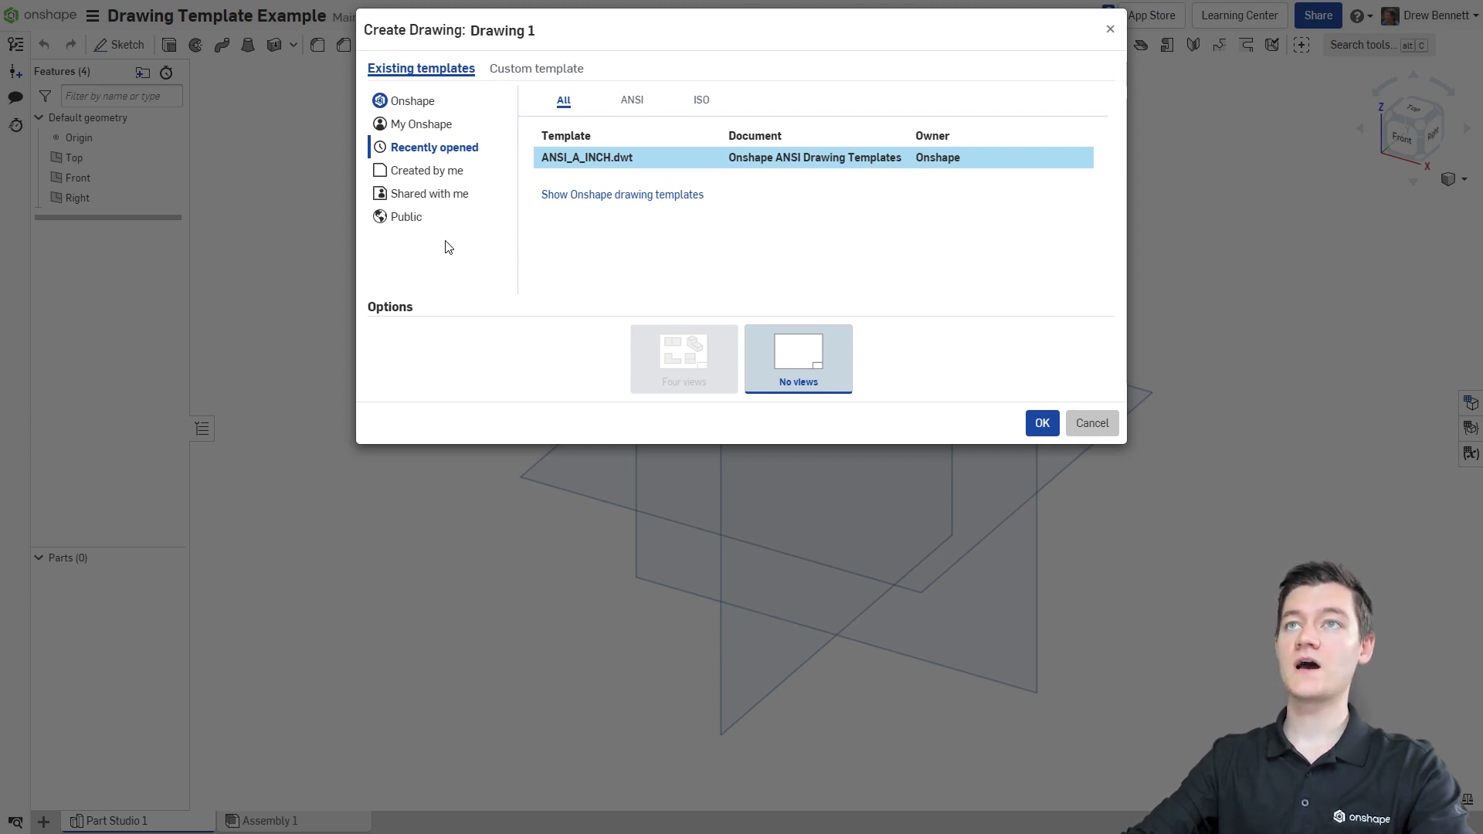
pyautogui.click(434, 105)
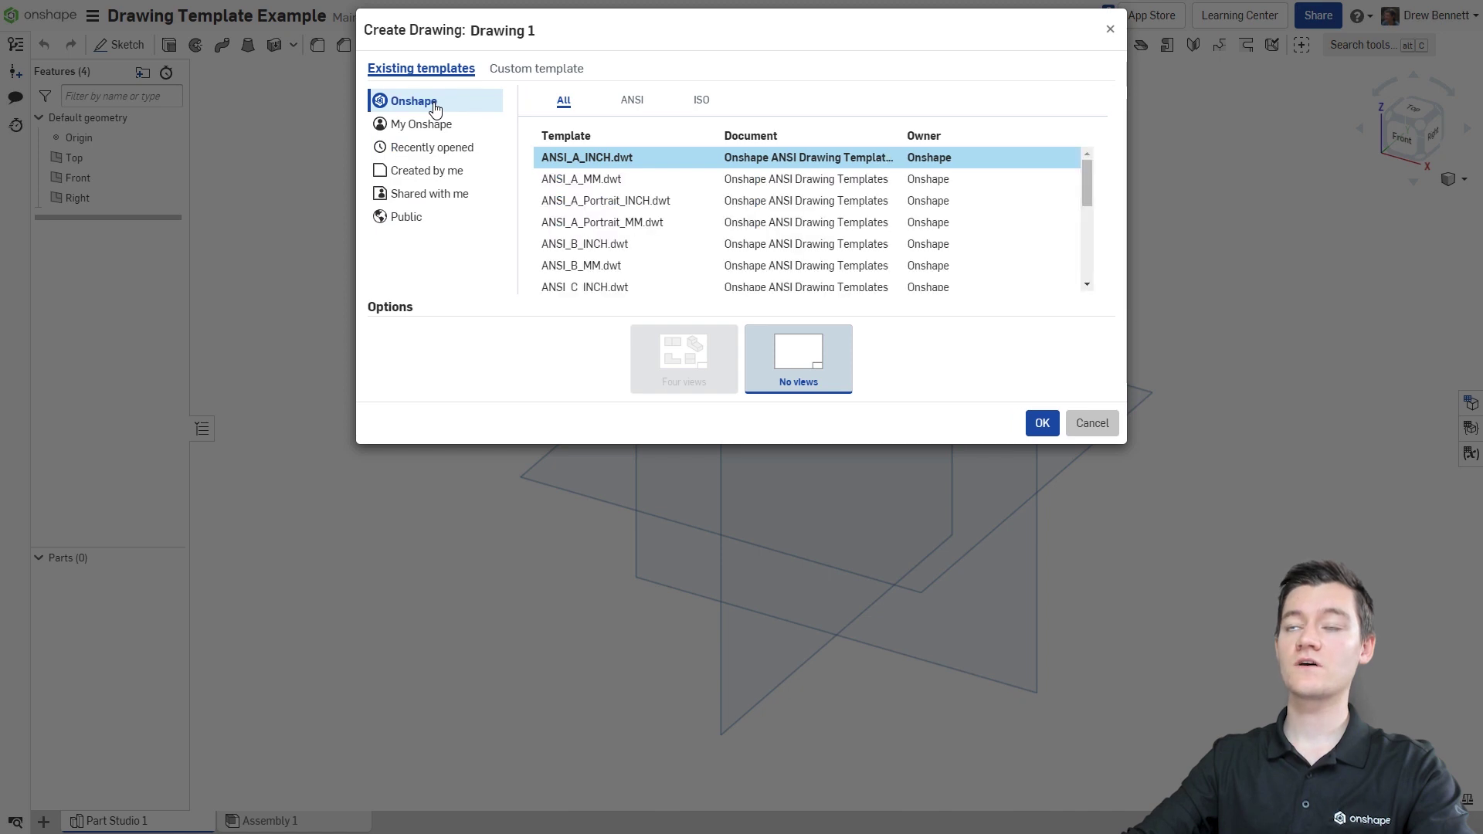
pyautogui.click(576, 160)
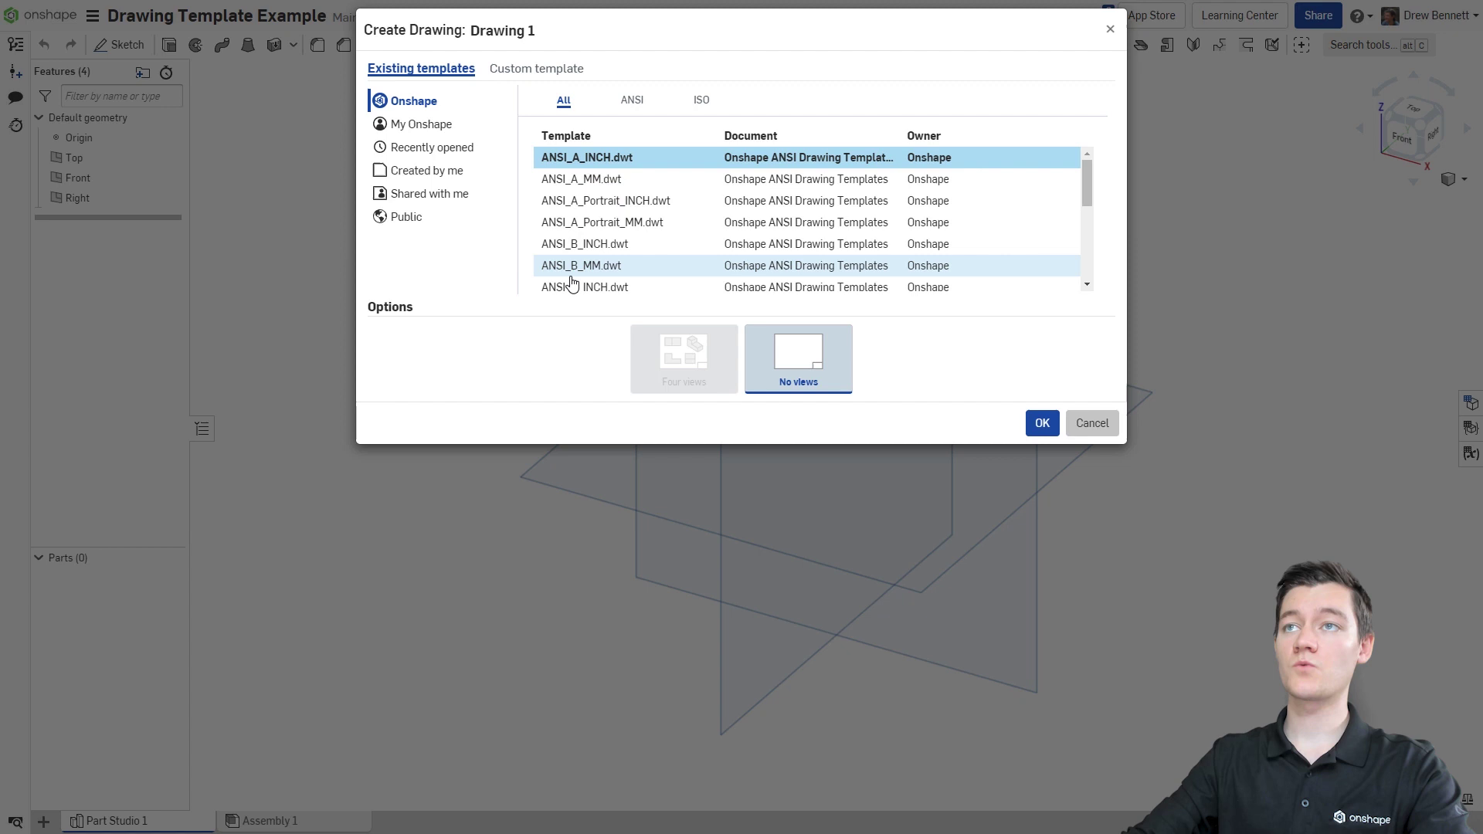
pyautogui.click(524, 75)
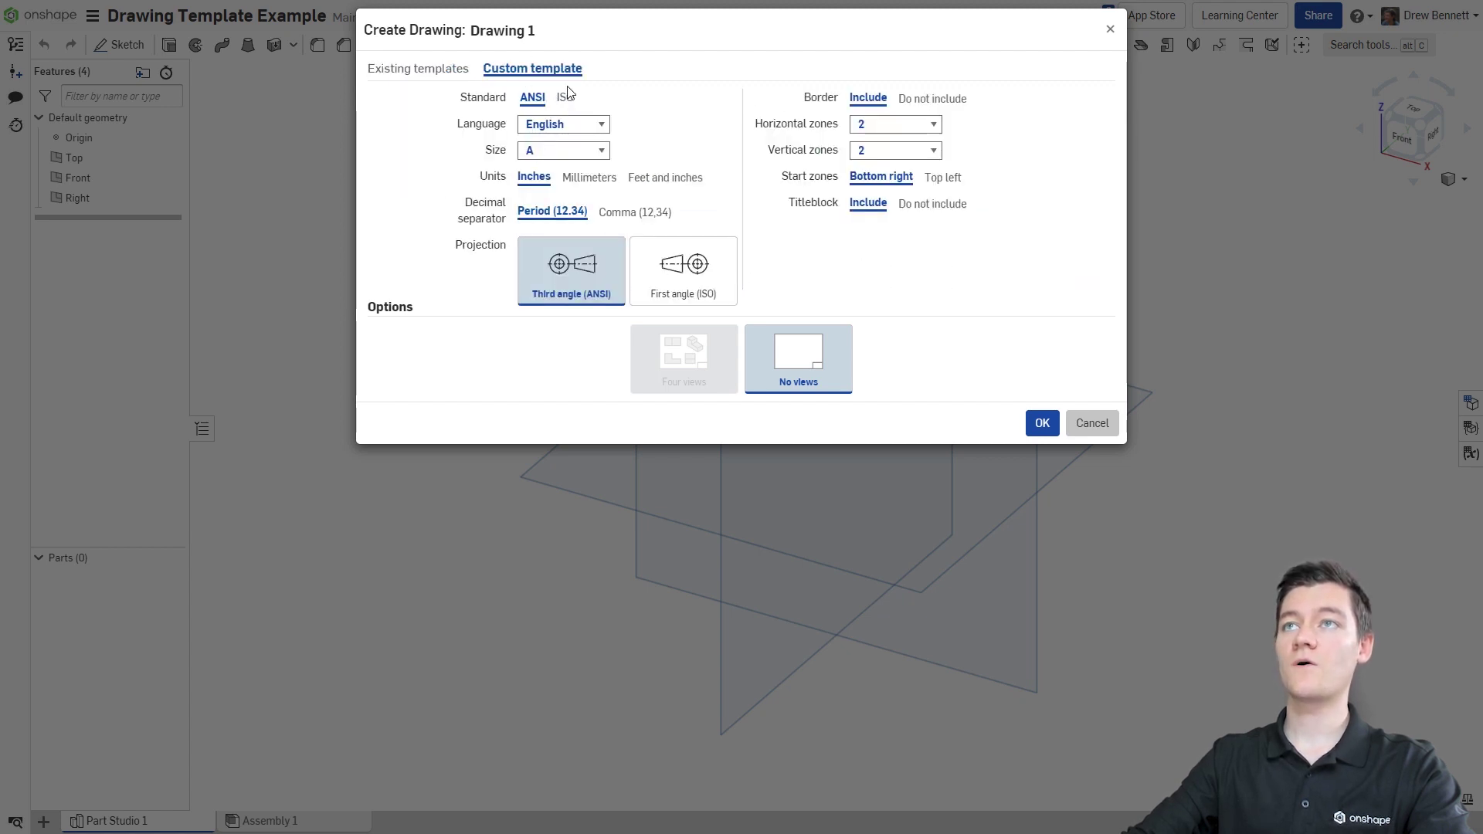
pyautogui.click(417, 67)
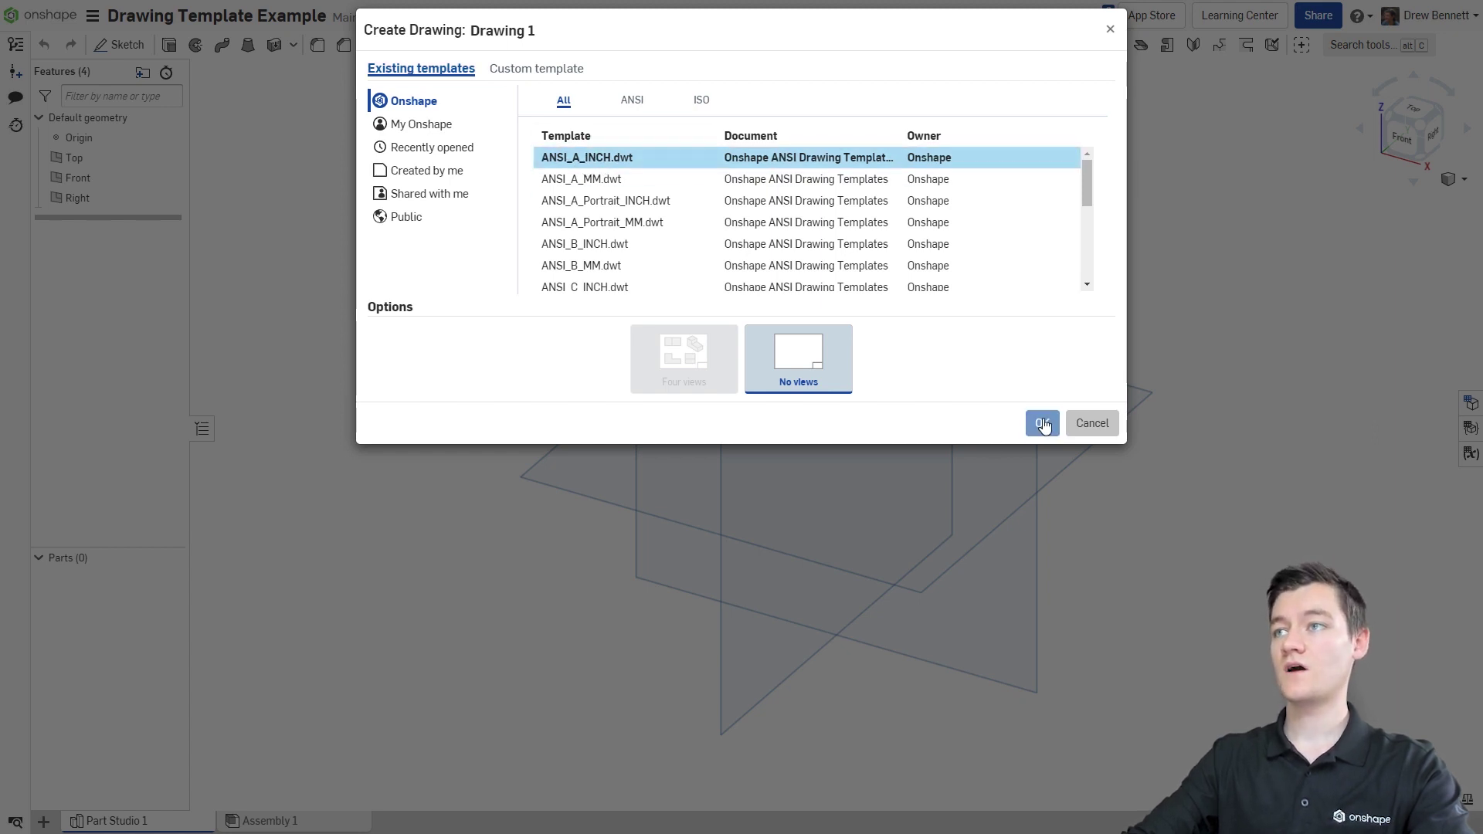
# Create Drawing 1 from the template, skipping part selection and view insertion
pyautogui.click(1040, 423)
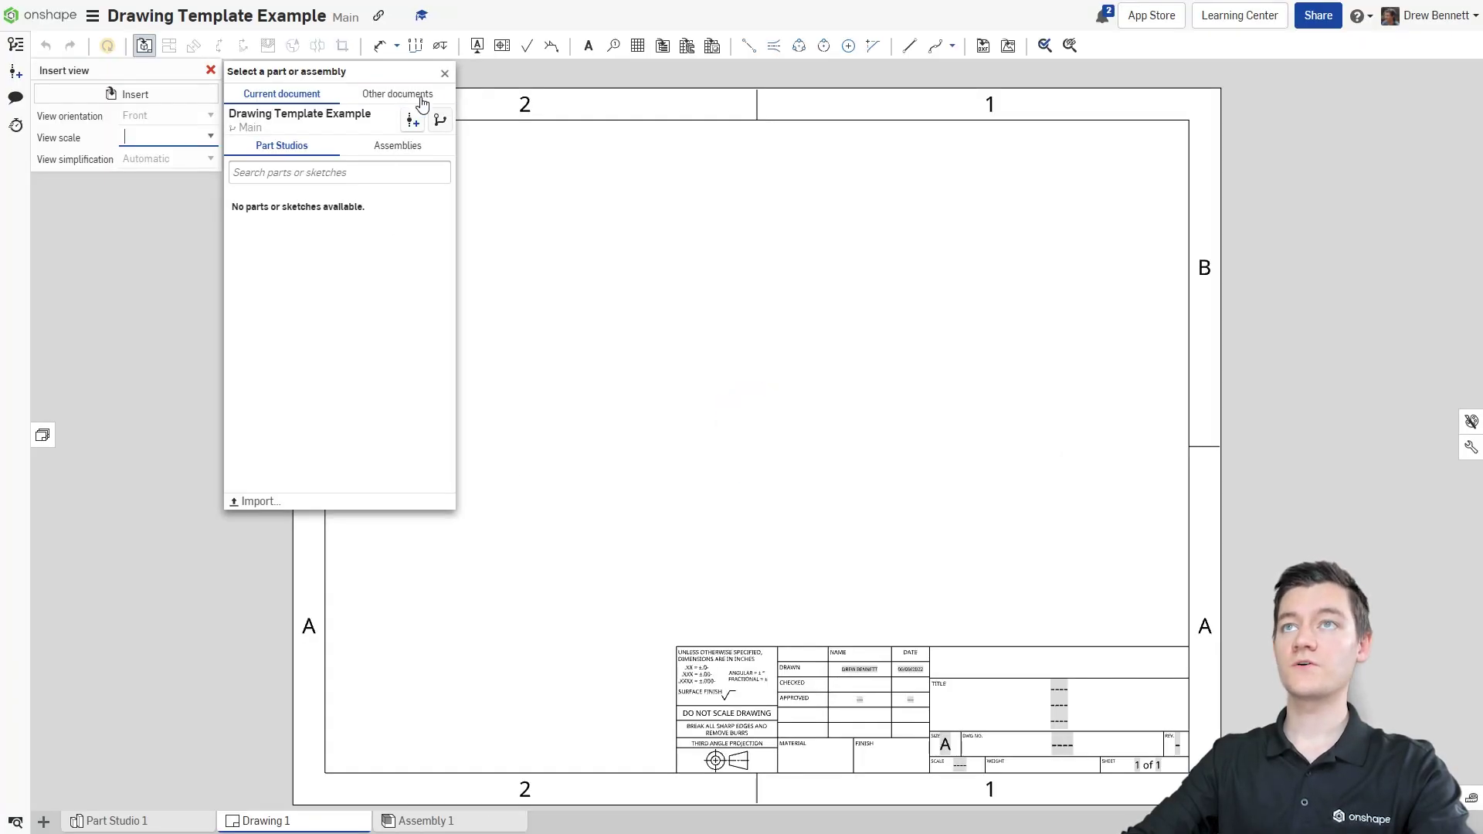
pyautogui.click(445, 74)
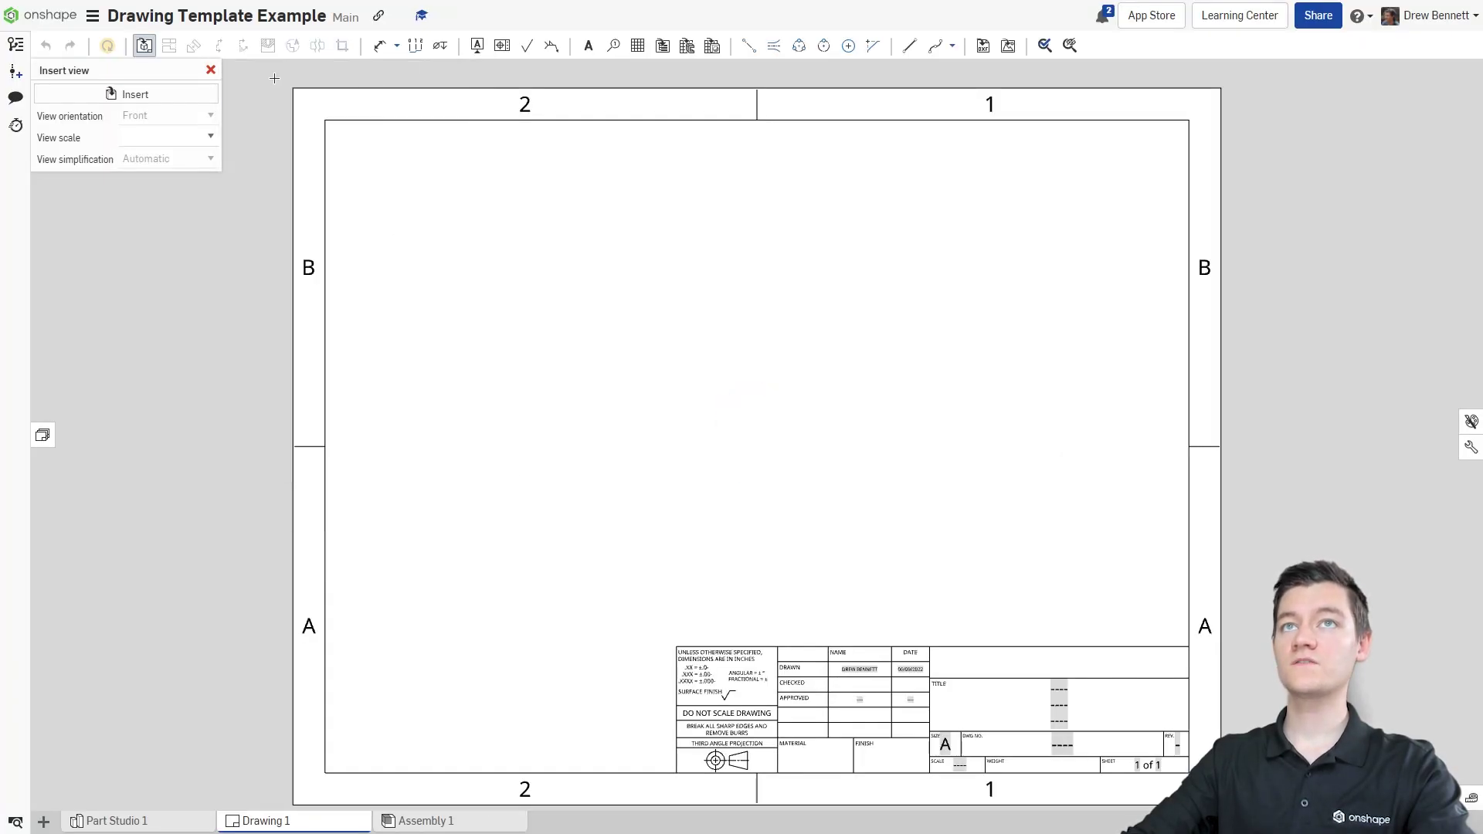
pyautogui.click(210, 71)
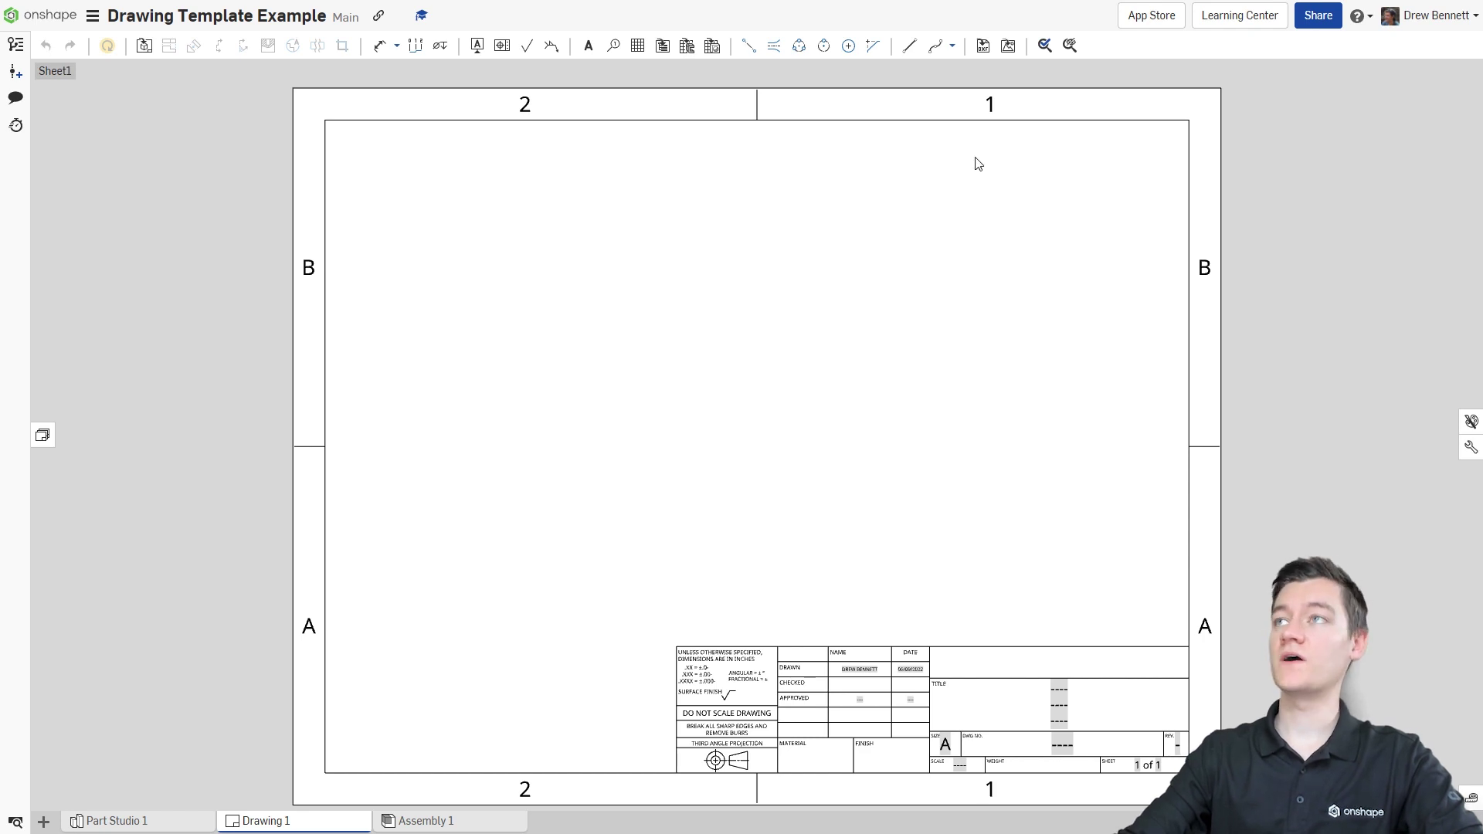
# Upload School Of Rock Logo.png from Downloads as an image for the sheet
pyautogui.click(1007, 46)
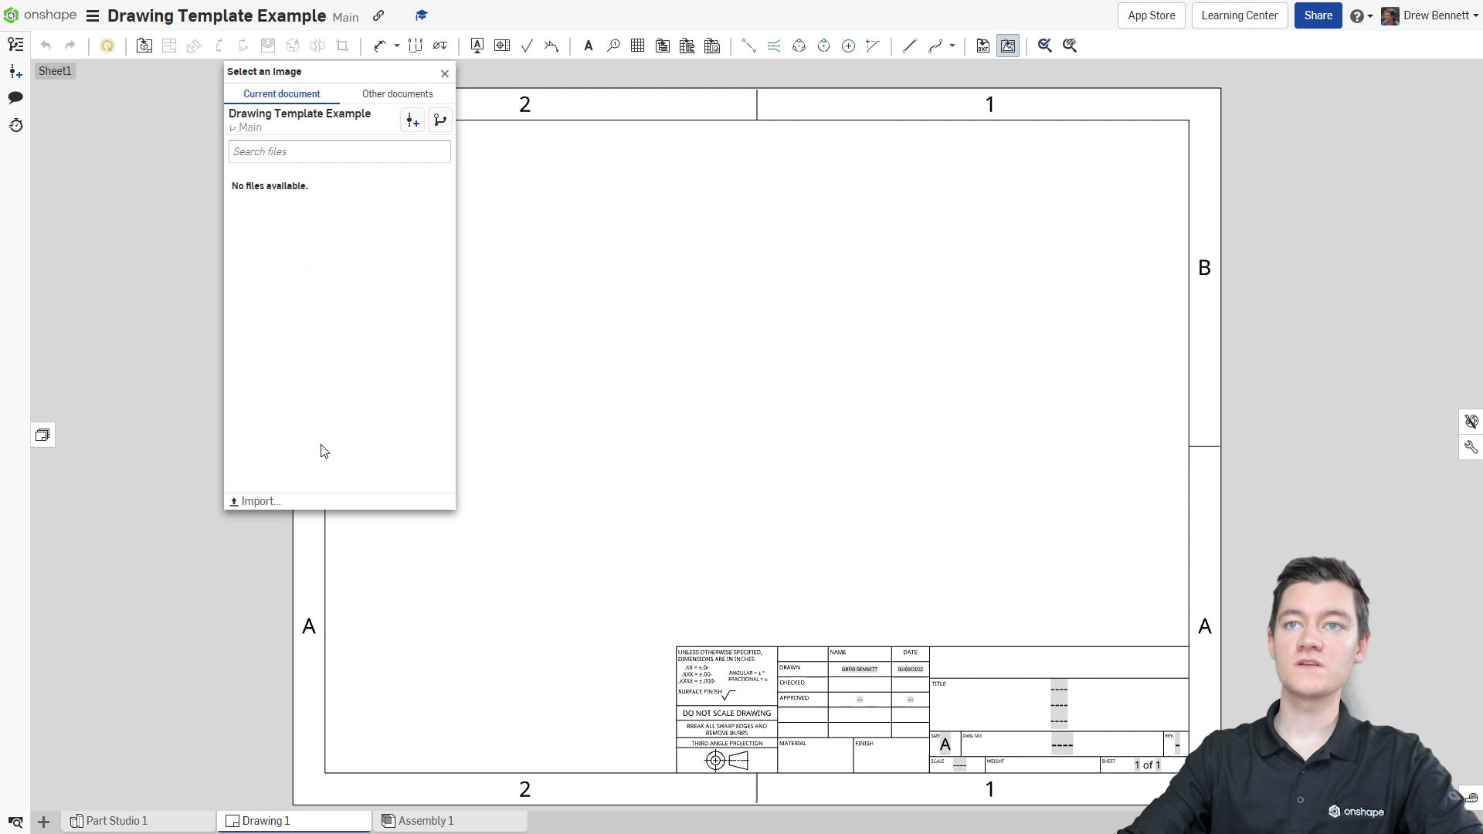
pyautogui.click(258, 502)
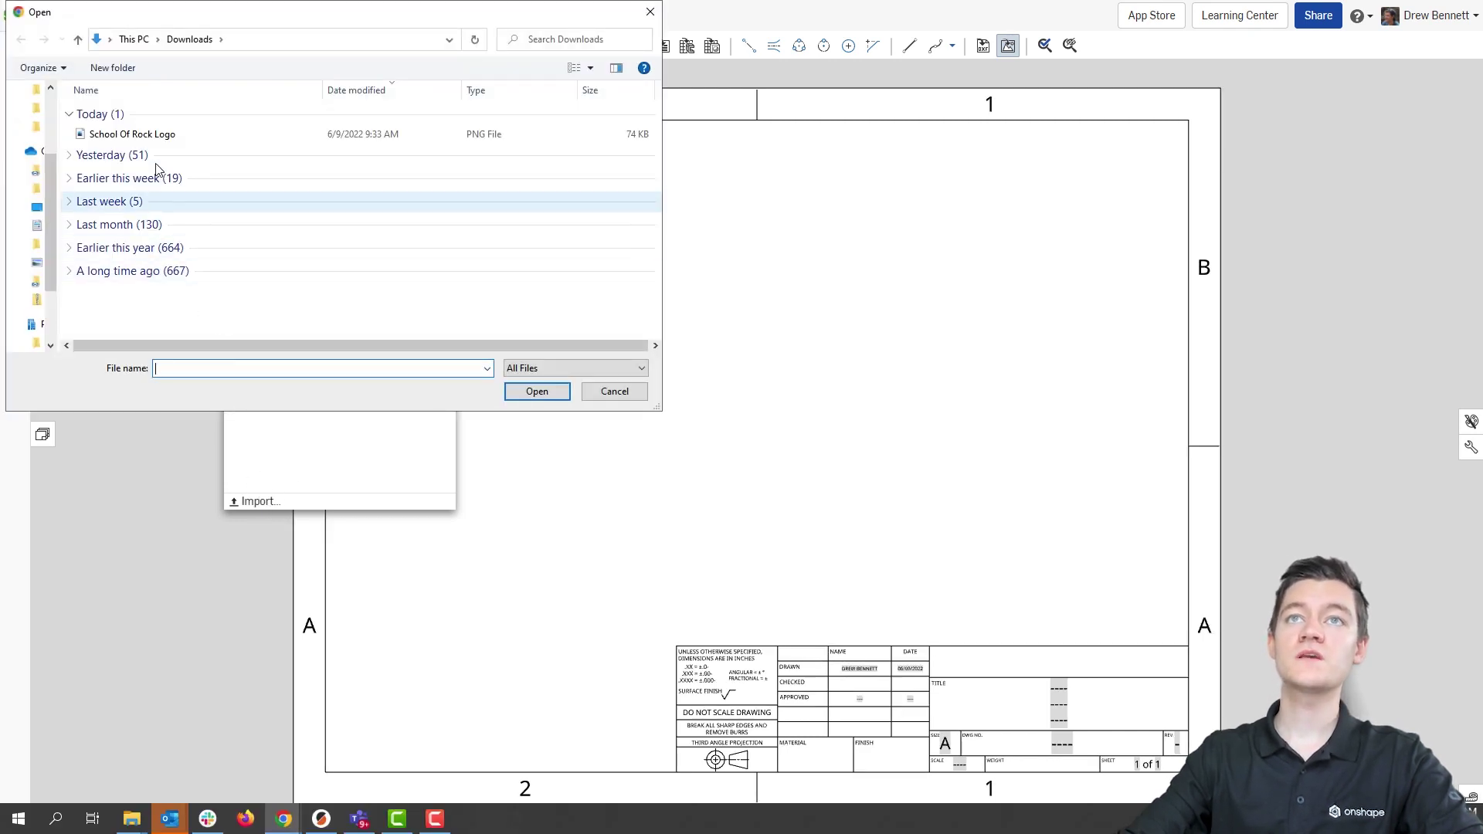
pyautogui.click(153, 136)
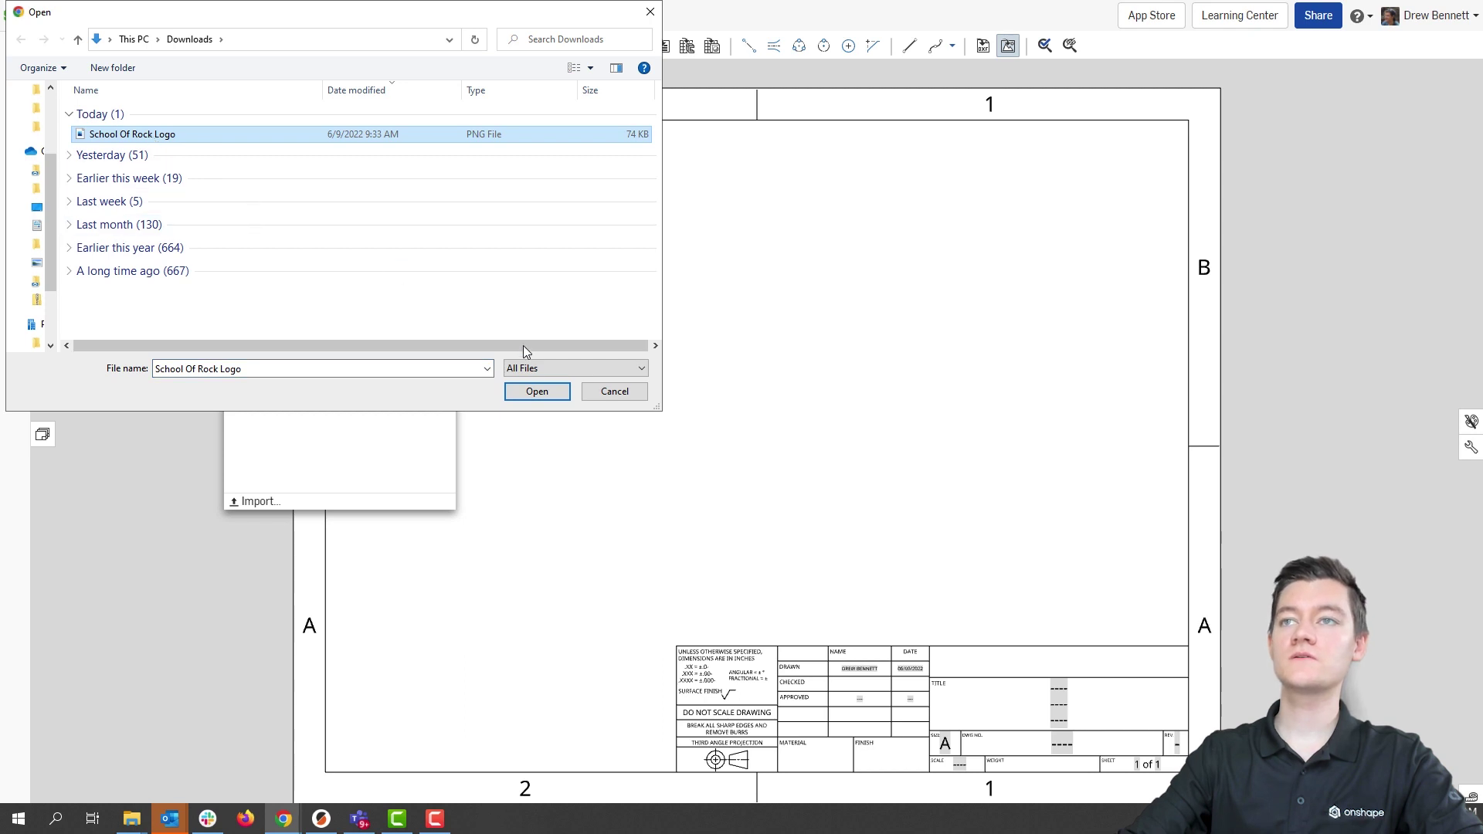
pyautogui.click(550, 394)
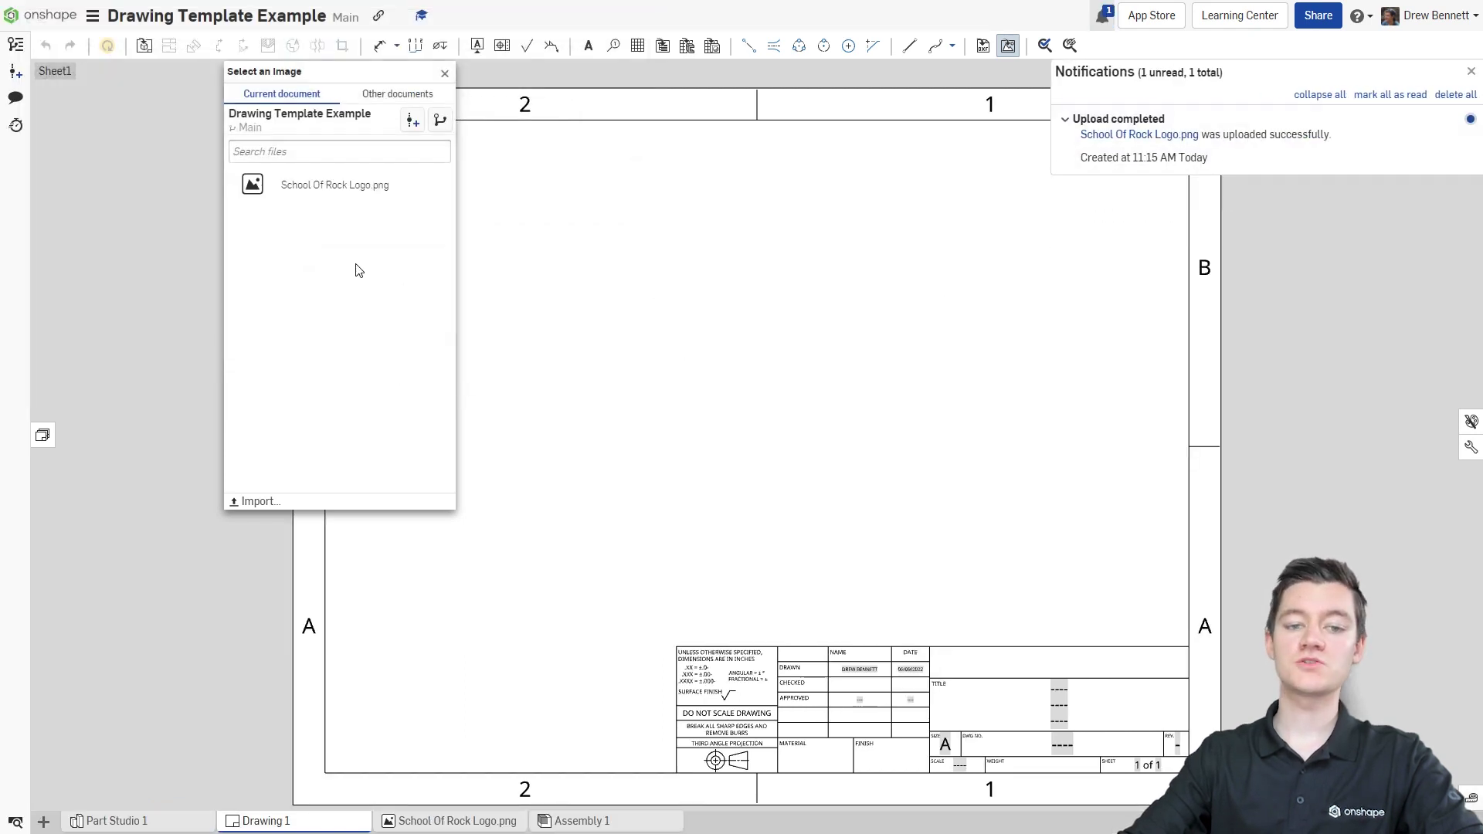
# Place the School Of Rock logo in the title block's top-right cell above TITLE
pyautogui.click(313, 186)
pyautogui.scroll(-2, 554, 444)
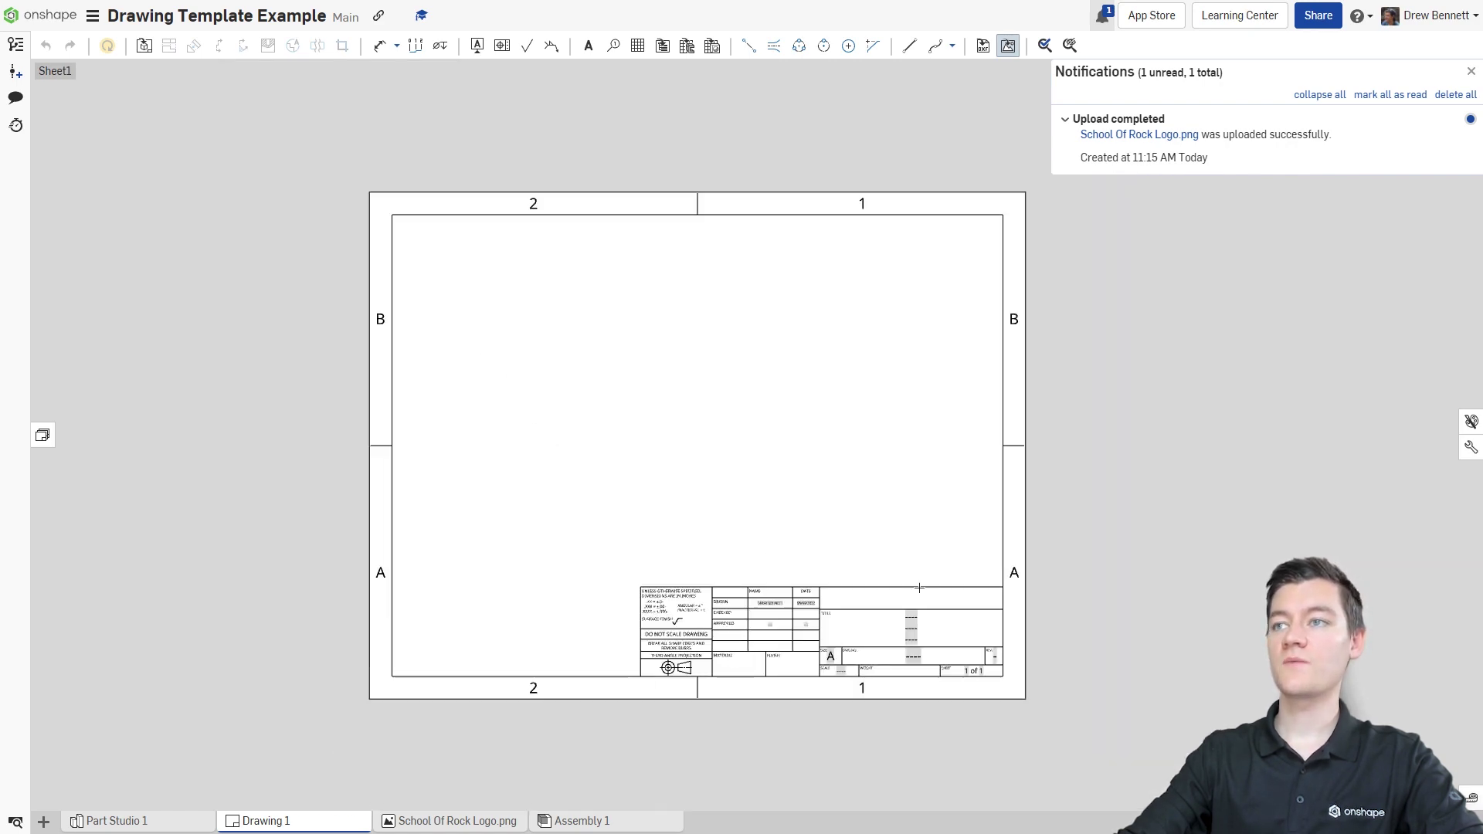
pyautogui.scroll(6, 714, 596)
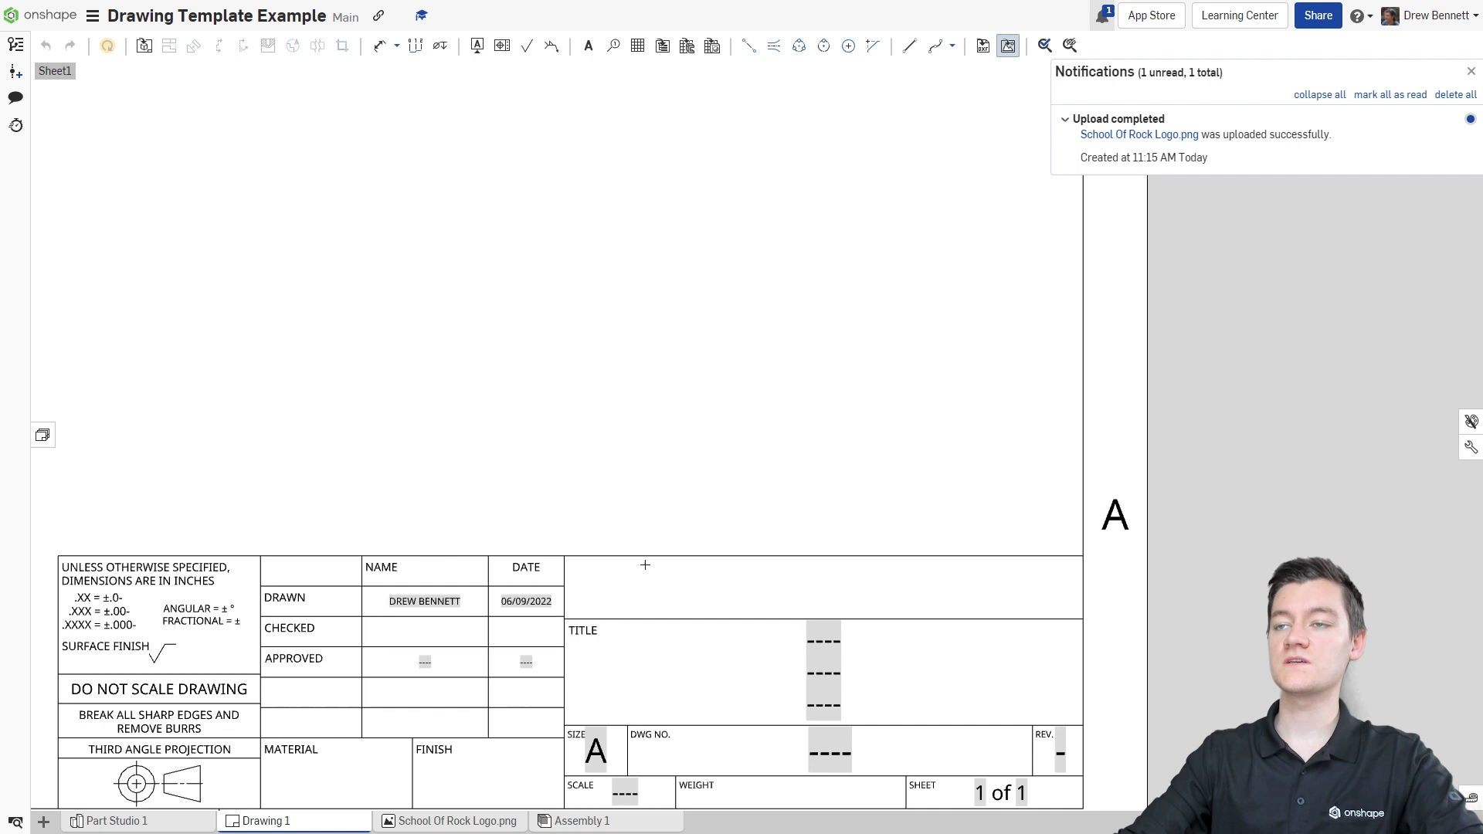
pyautogui.moveTo(645, 565); pyautogui.dragTo(994, 588)
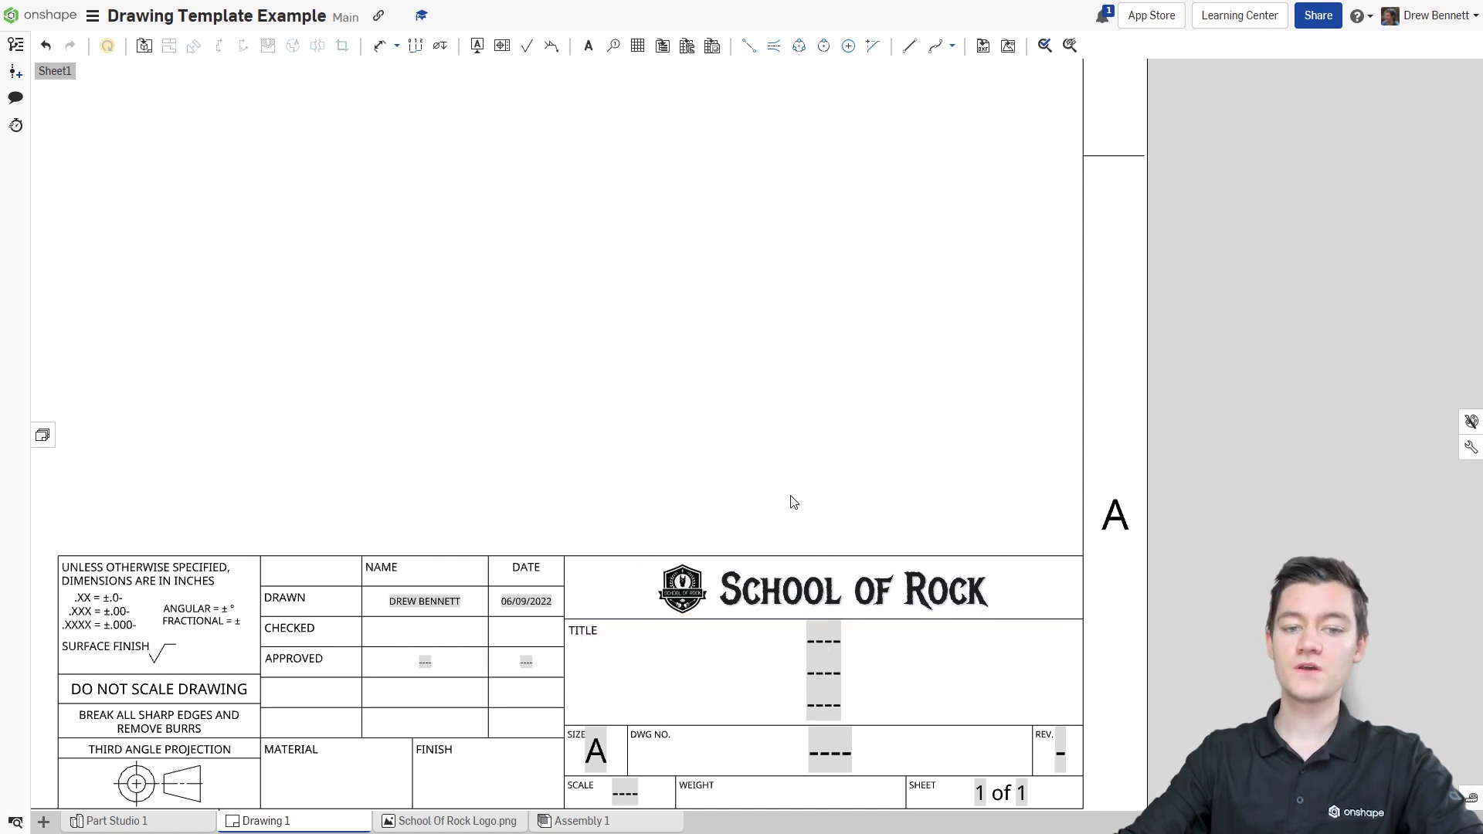
# Move the logo image into the title block with Move to > Title block
pyautogui.rightClick(809, 592)
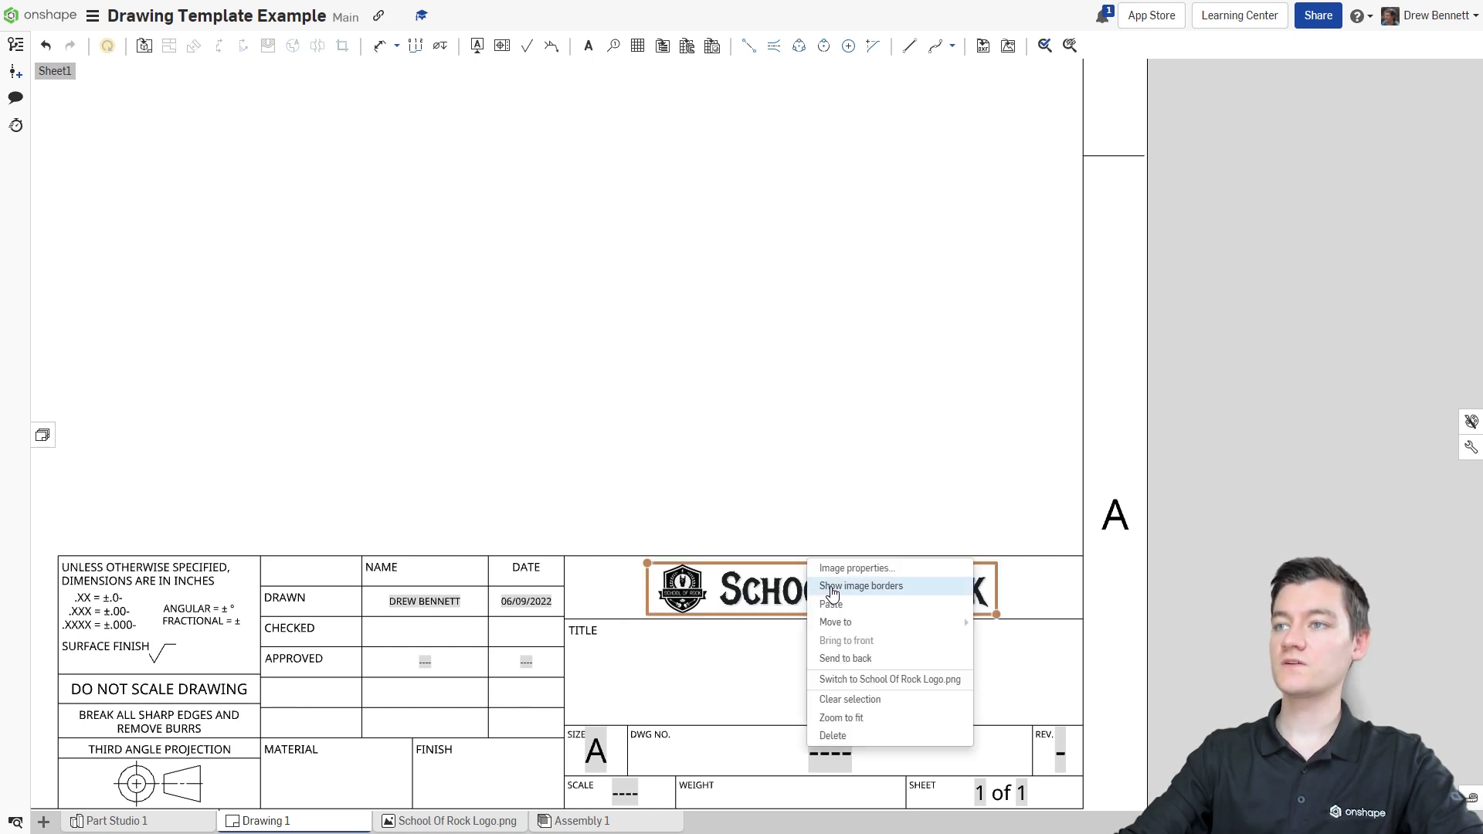
pyautogui.moveTo(841, 627)
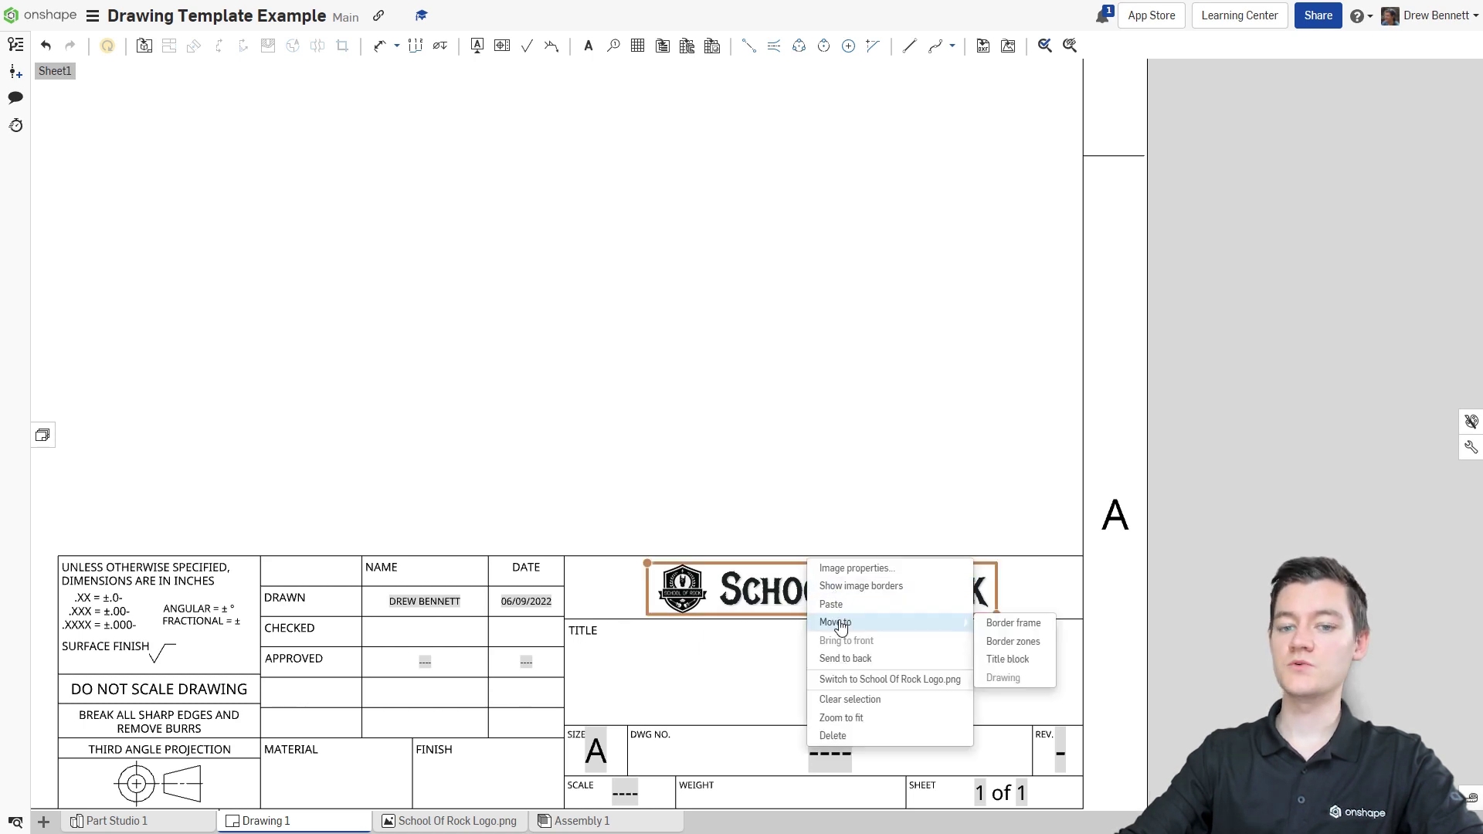
pyautogui.click(1007, 659)
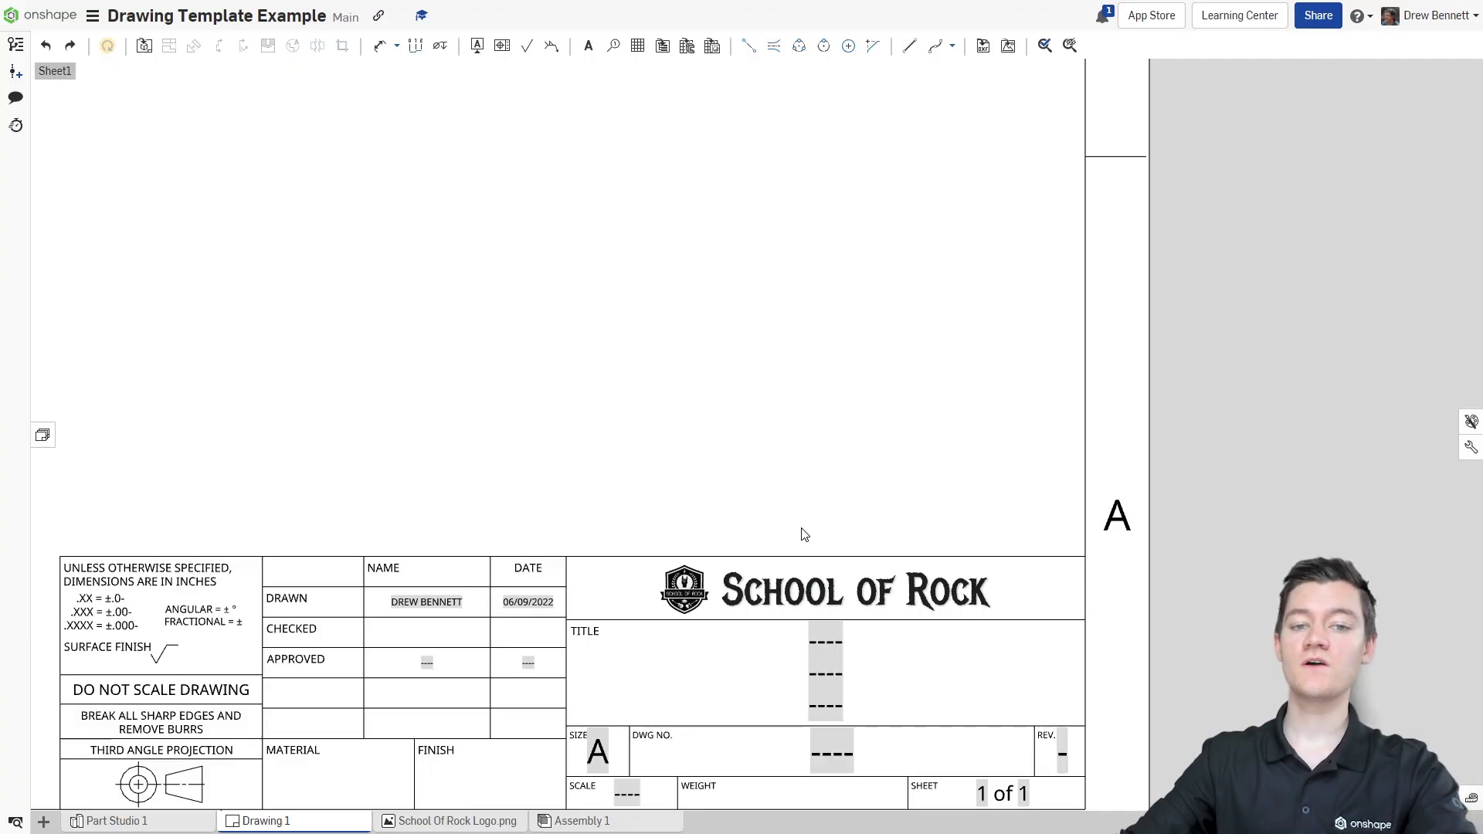
# Edit the TITLE note and delete its Title 1 sheet reference
pyautogui.click(817, 640)
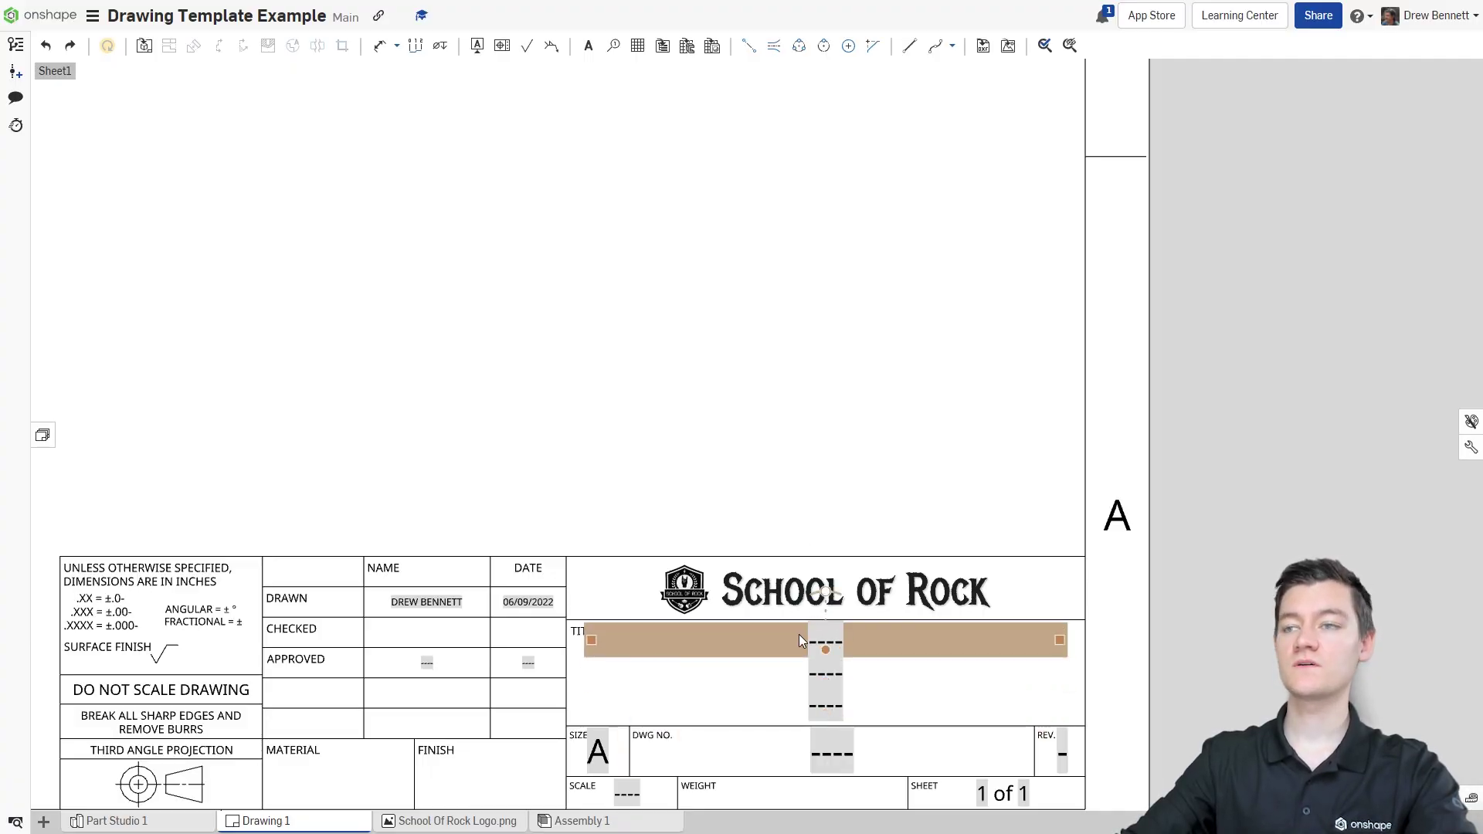
pyautogui.doubleClick(798, 634)
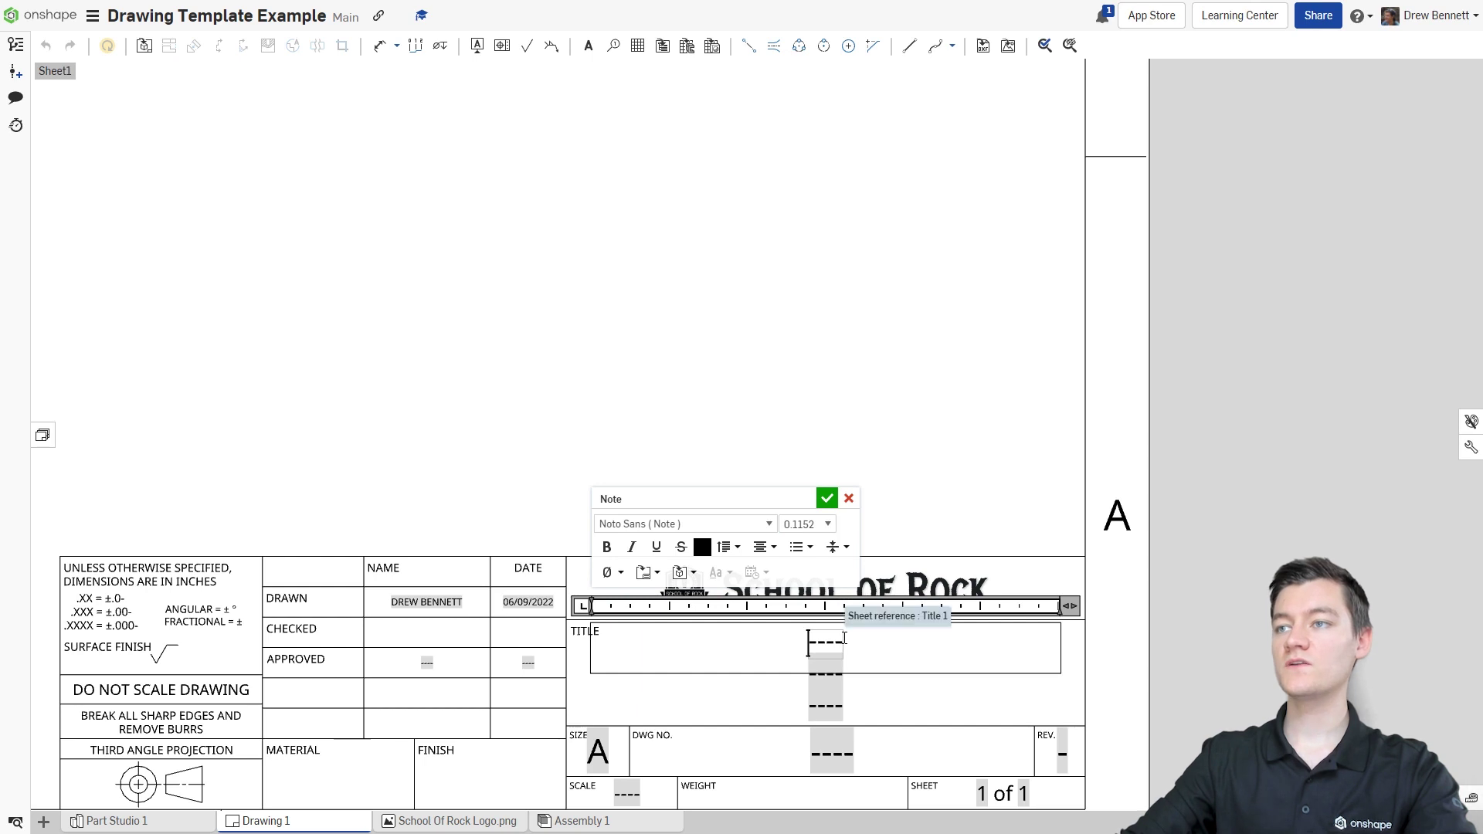
pyautogui.doubleClick(817, 639)
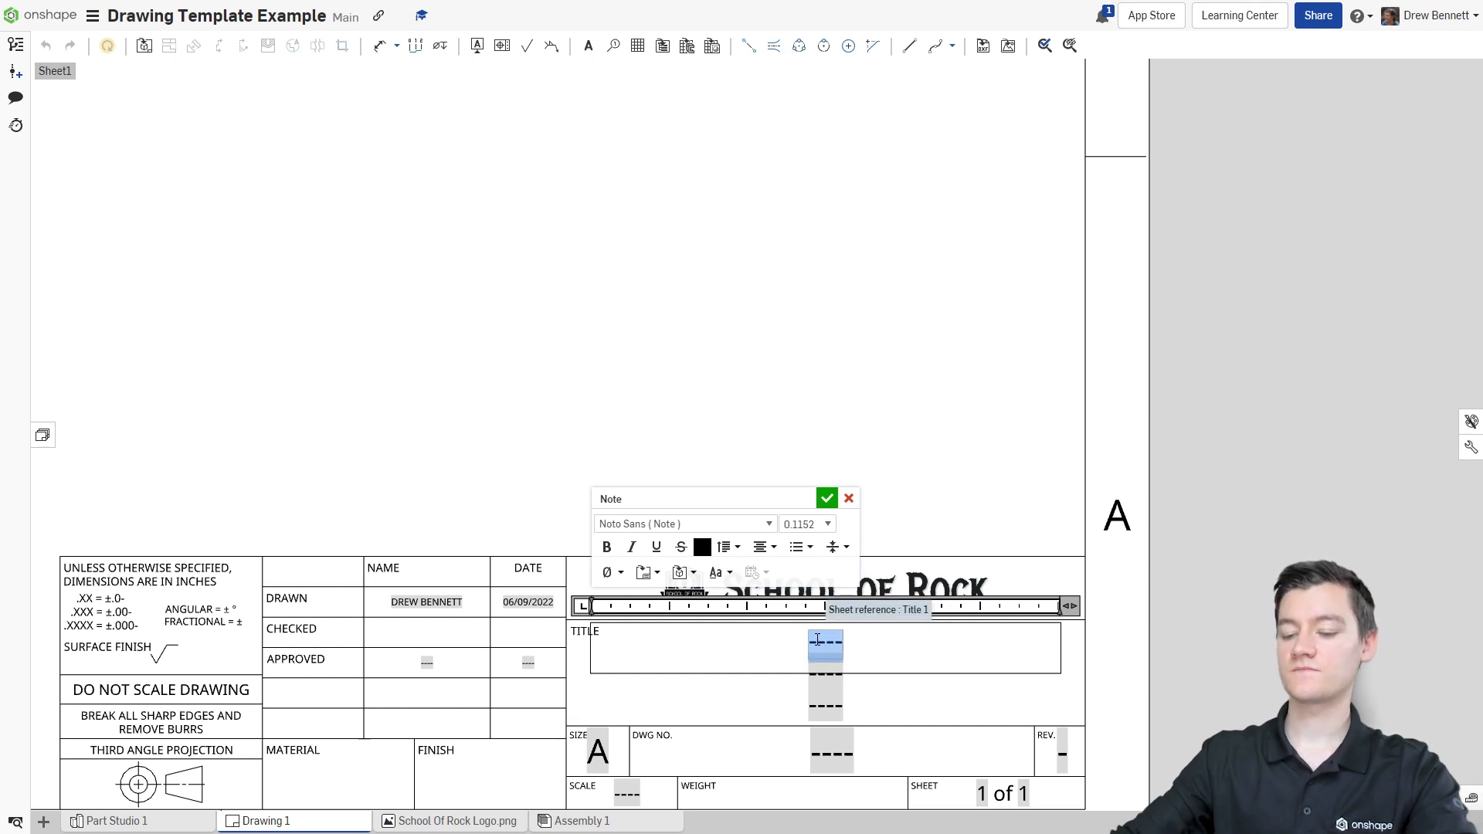
pyautogui.press('BackSpace')
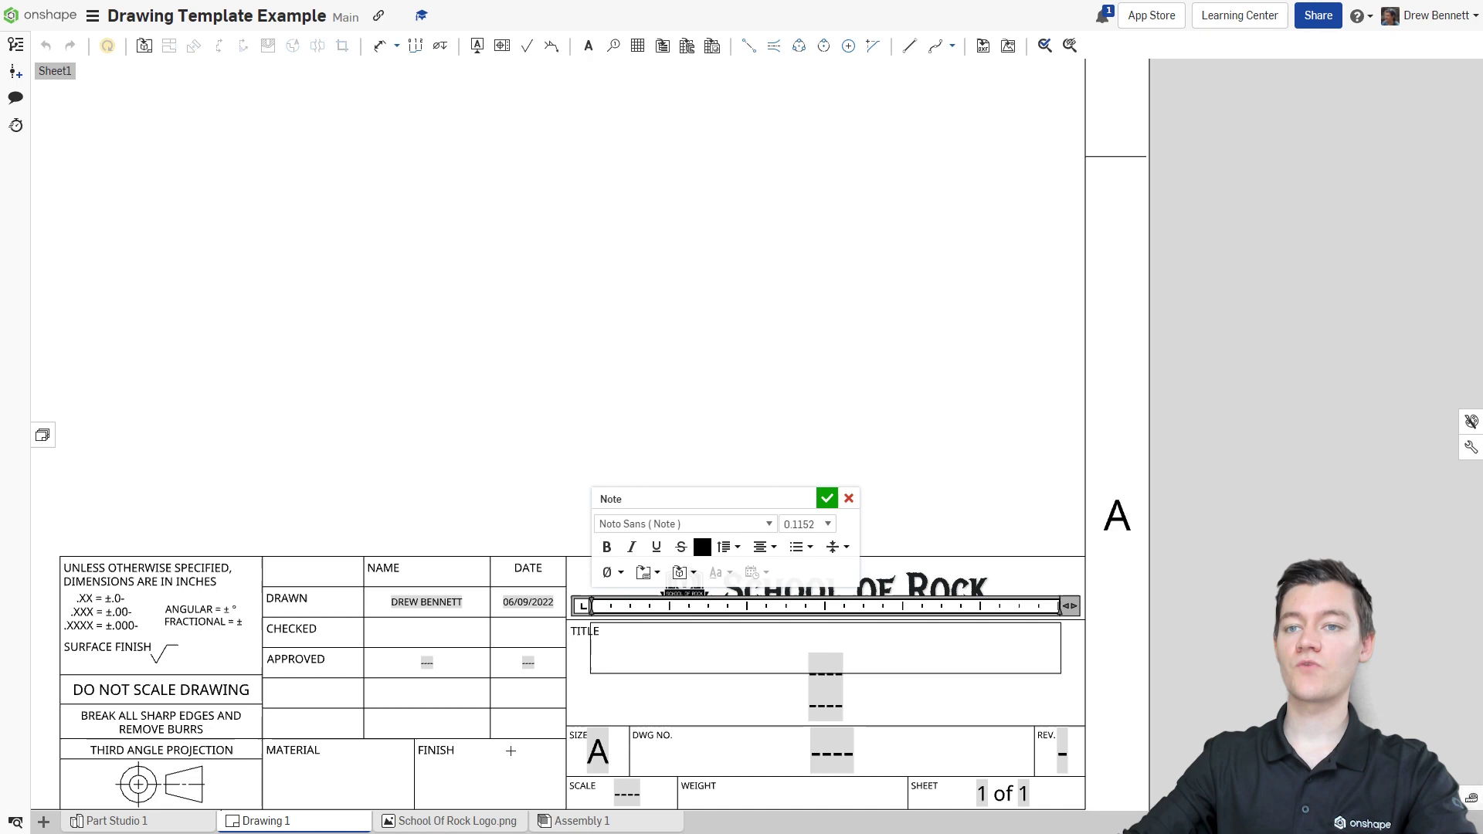
# Insert the drawing's Name sheet-reference property into the TITLE note and confirm
pyautogui.rightClick(294, 824)
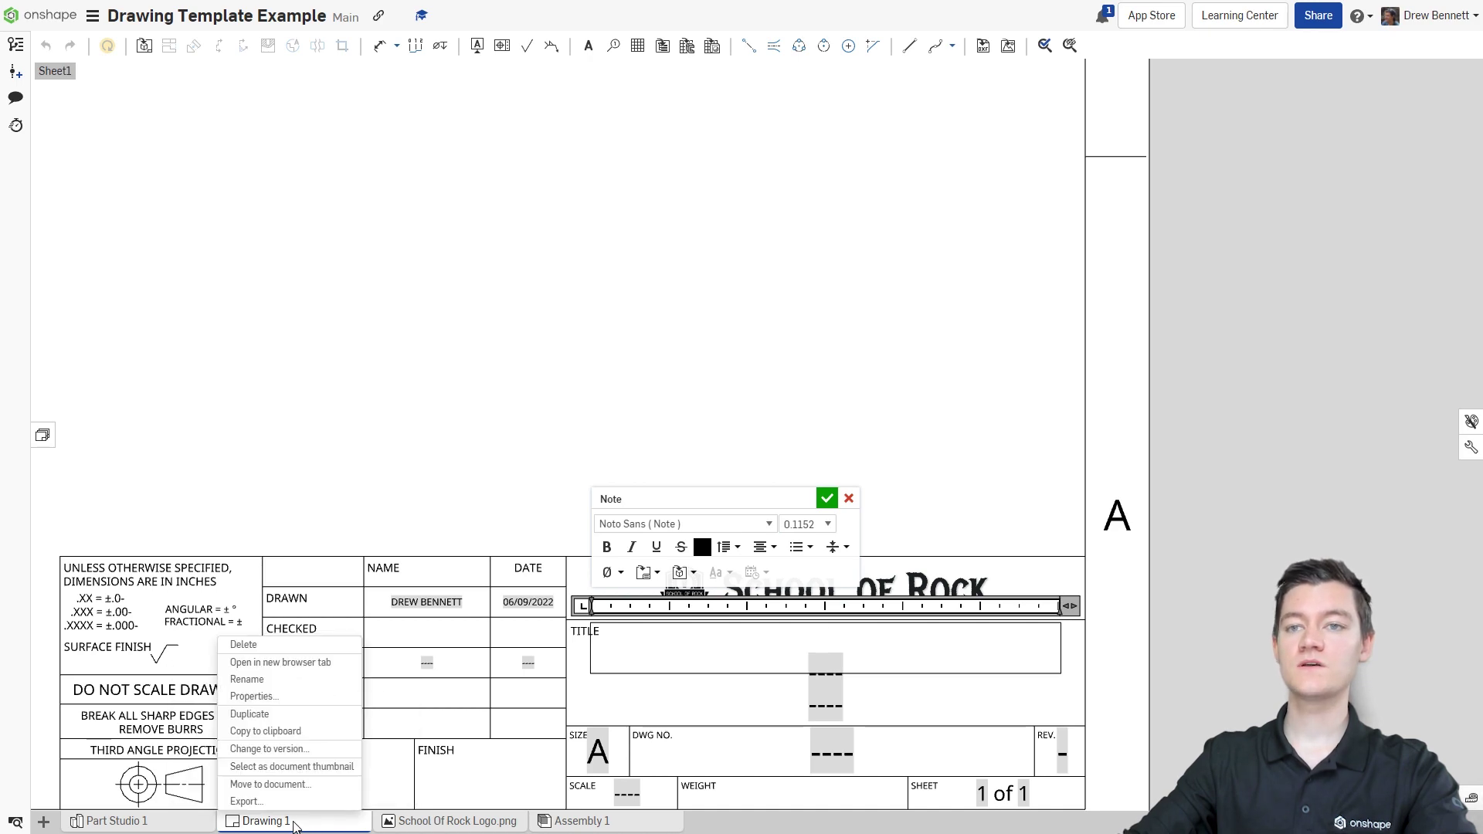
pyautogui.click(291, 702)
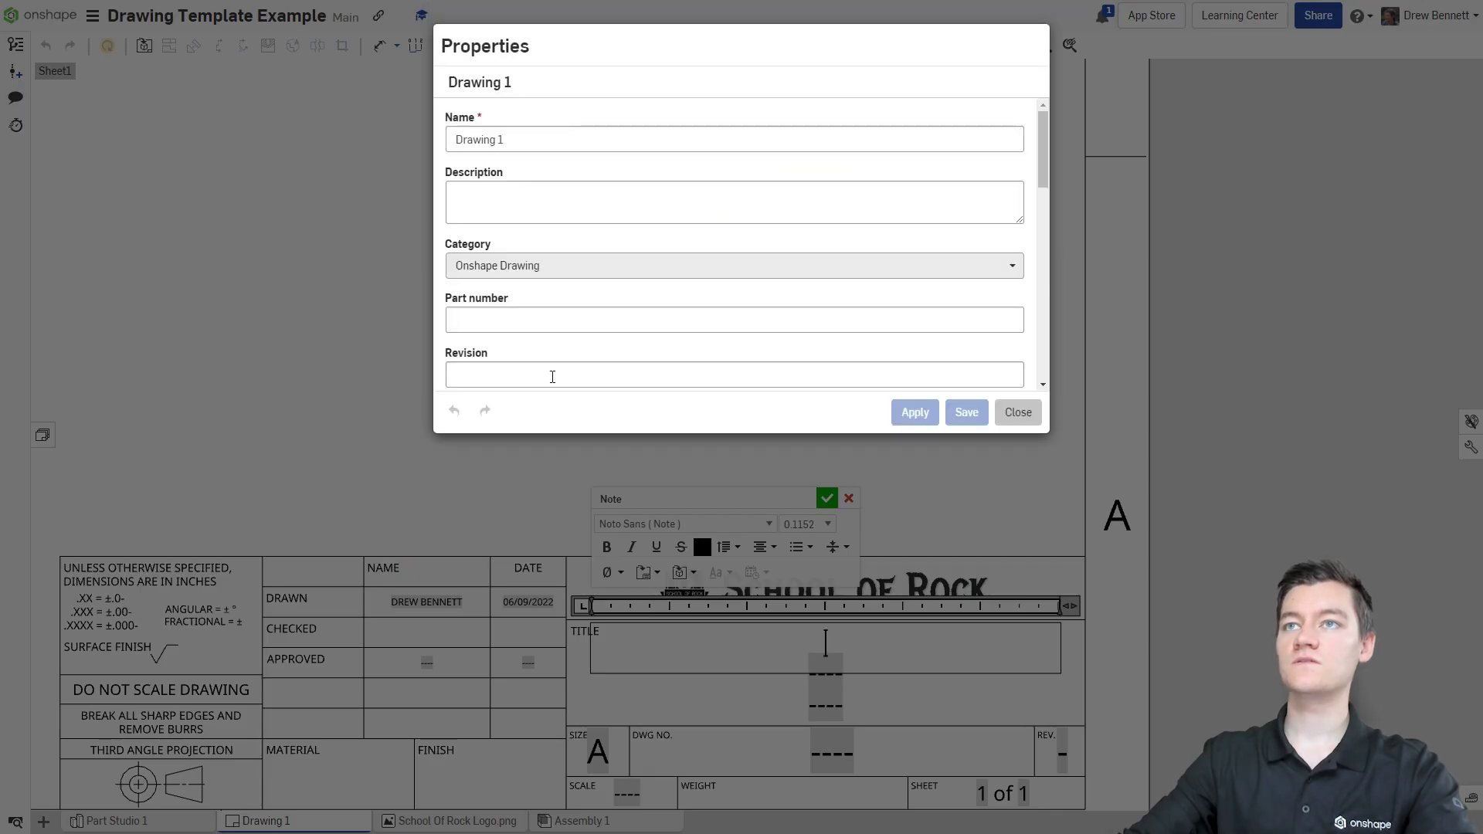
pyautogui.click(1017, 412)
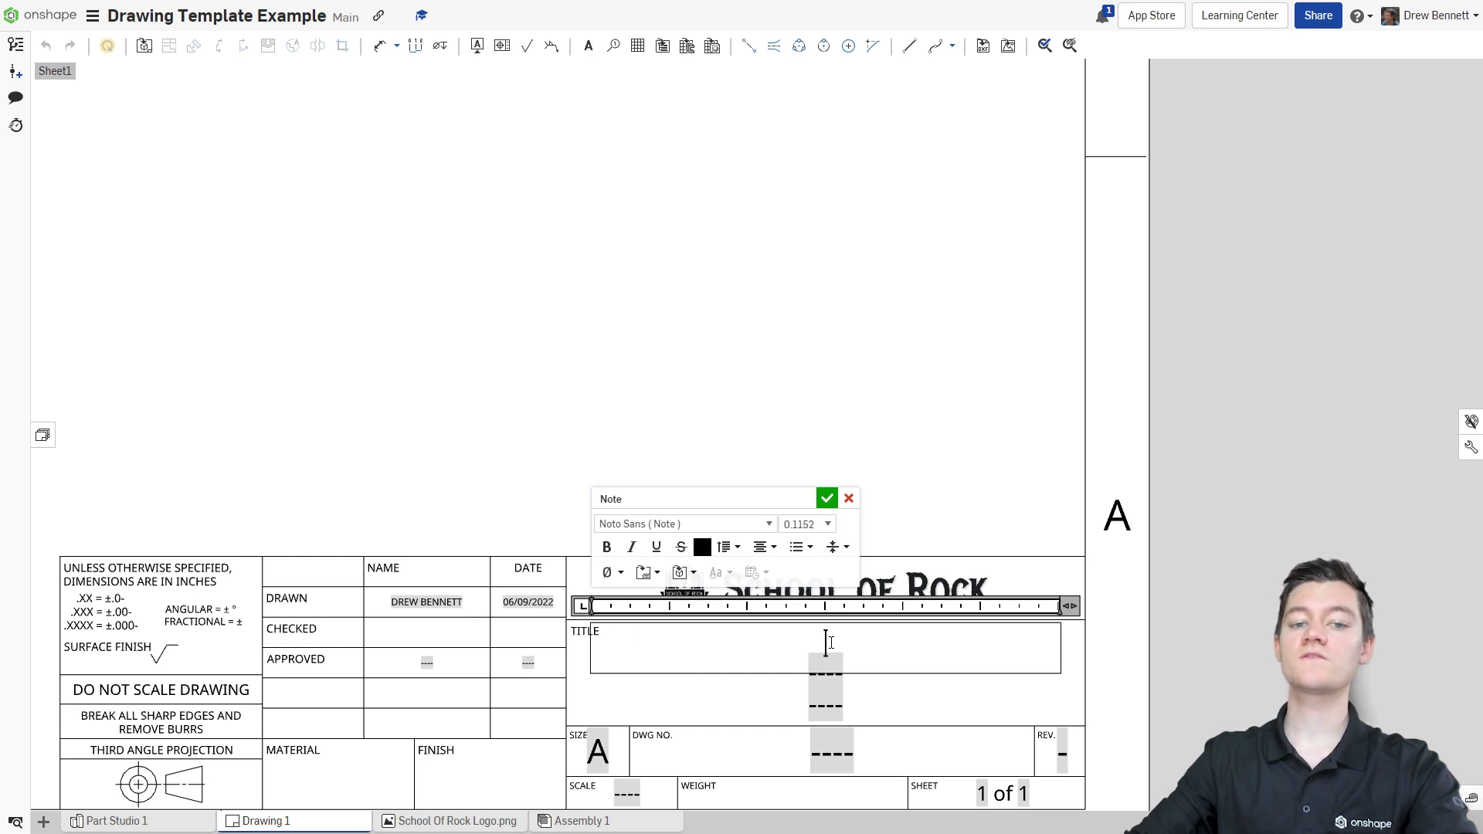
pyautogui.click(687, 576)
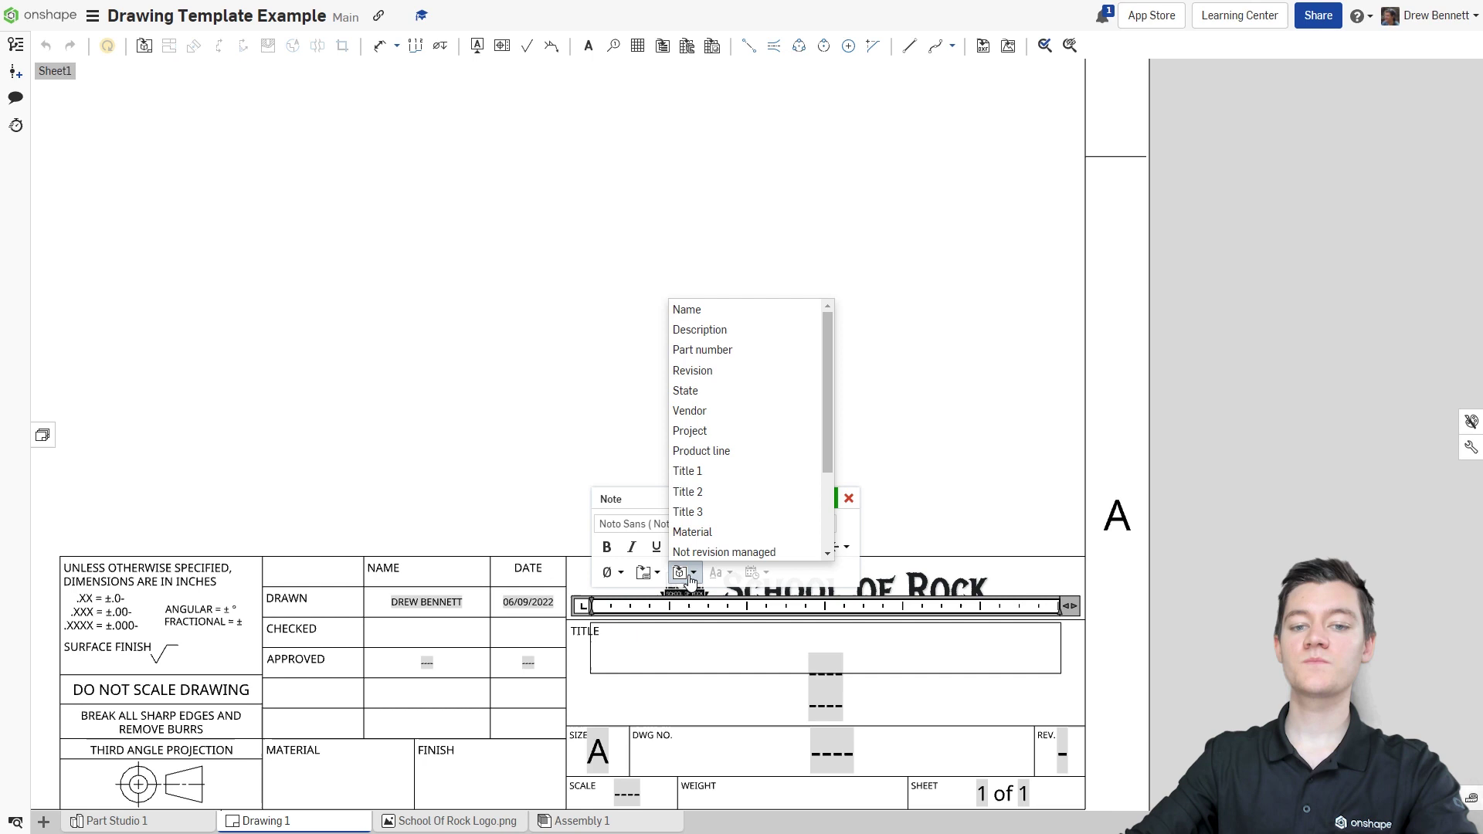
pyautogui.click(715, 318)
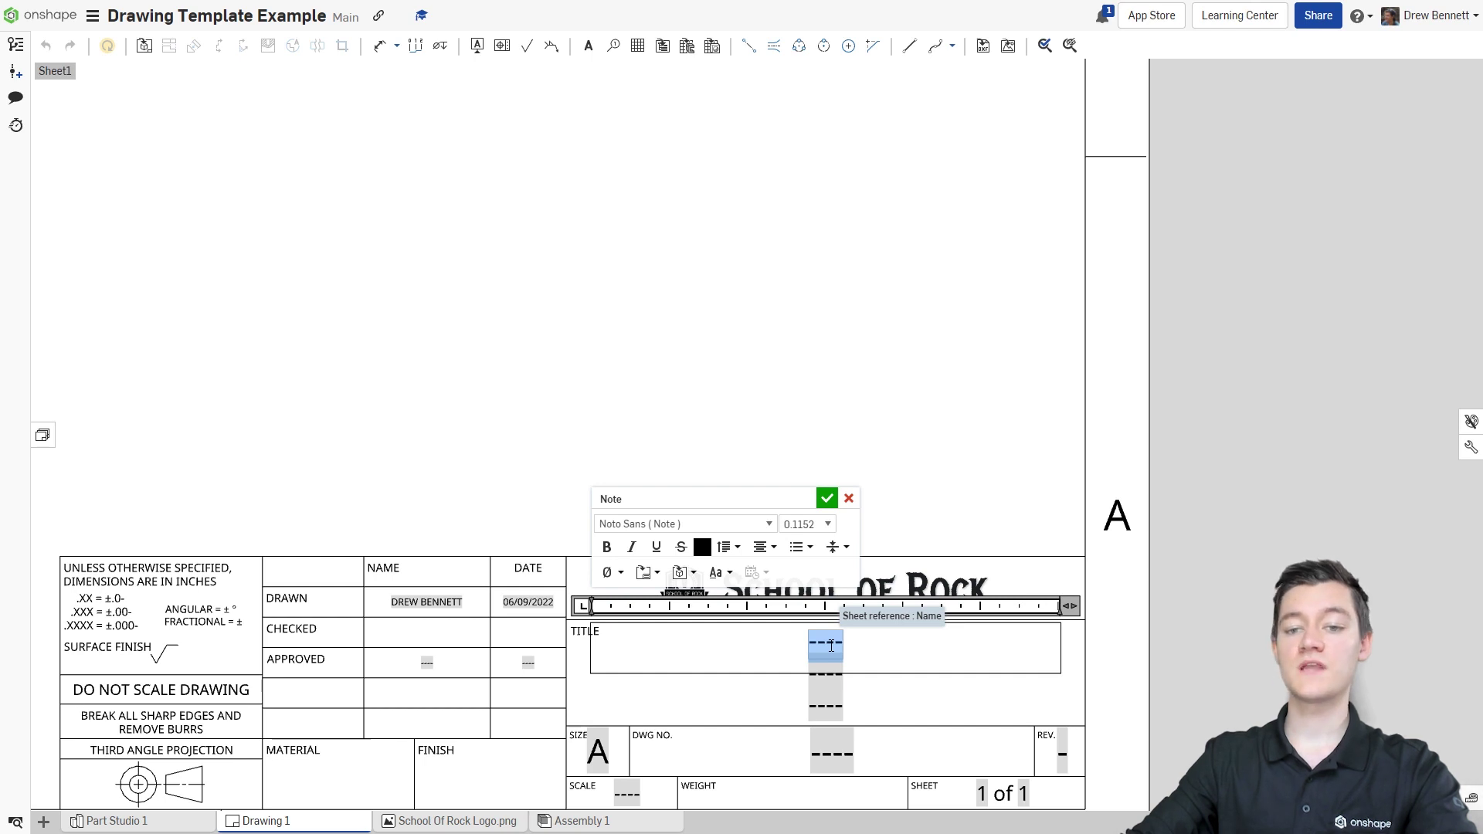
pyautogui.click(827, 498)
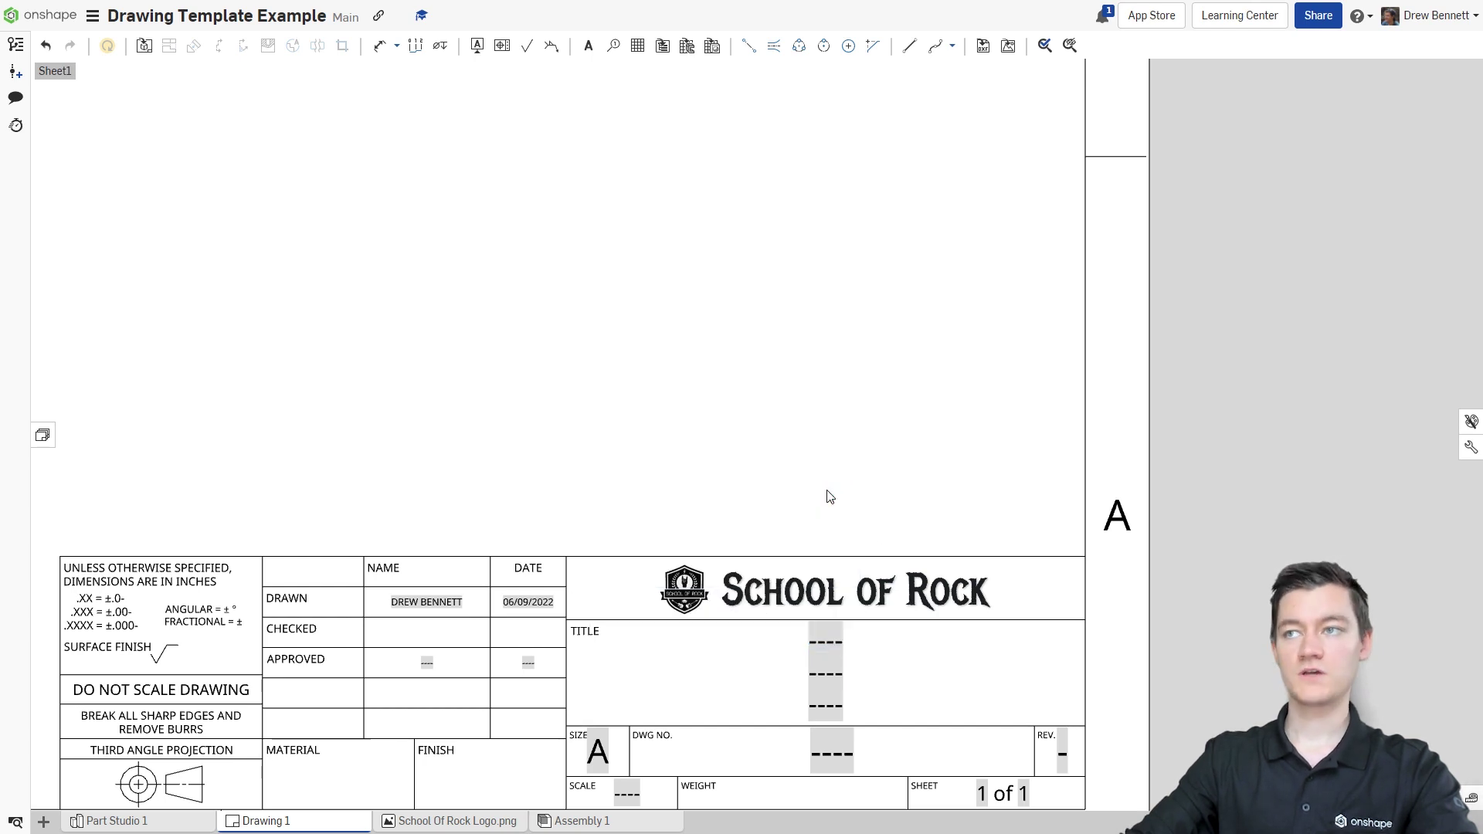
pyautogui.scroll(2, 993, 338)
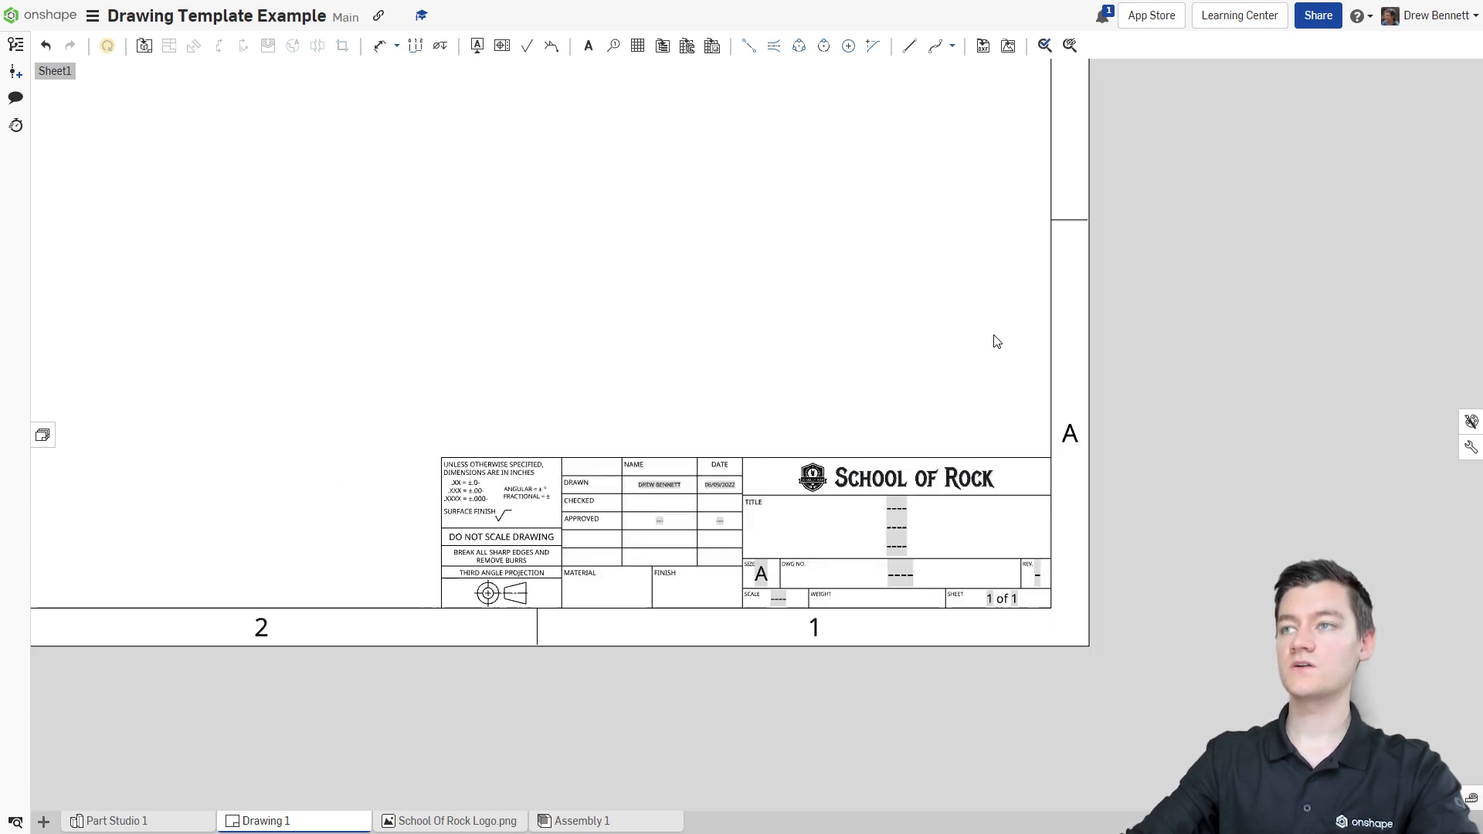
pyautogui.scroll(-1, 882, 562)
pyautogui.scroll(-3, 378, 524)
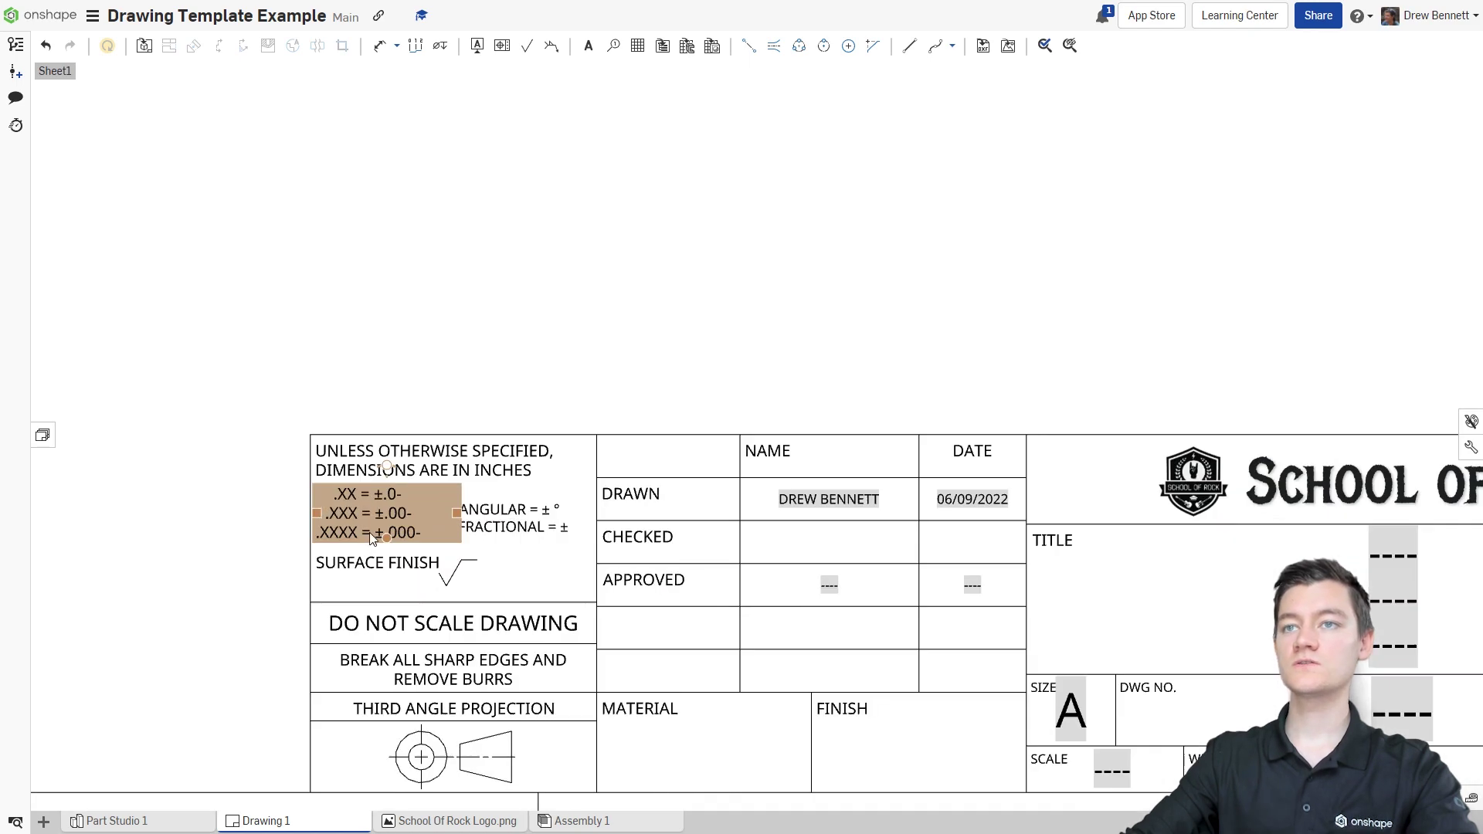
pyautogui.doubleClick(414, 512)
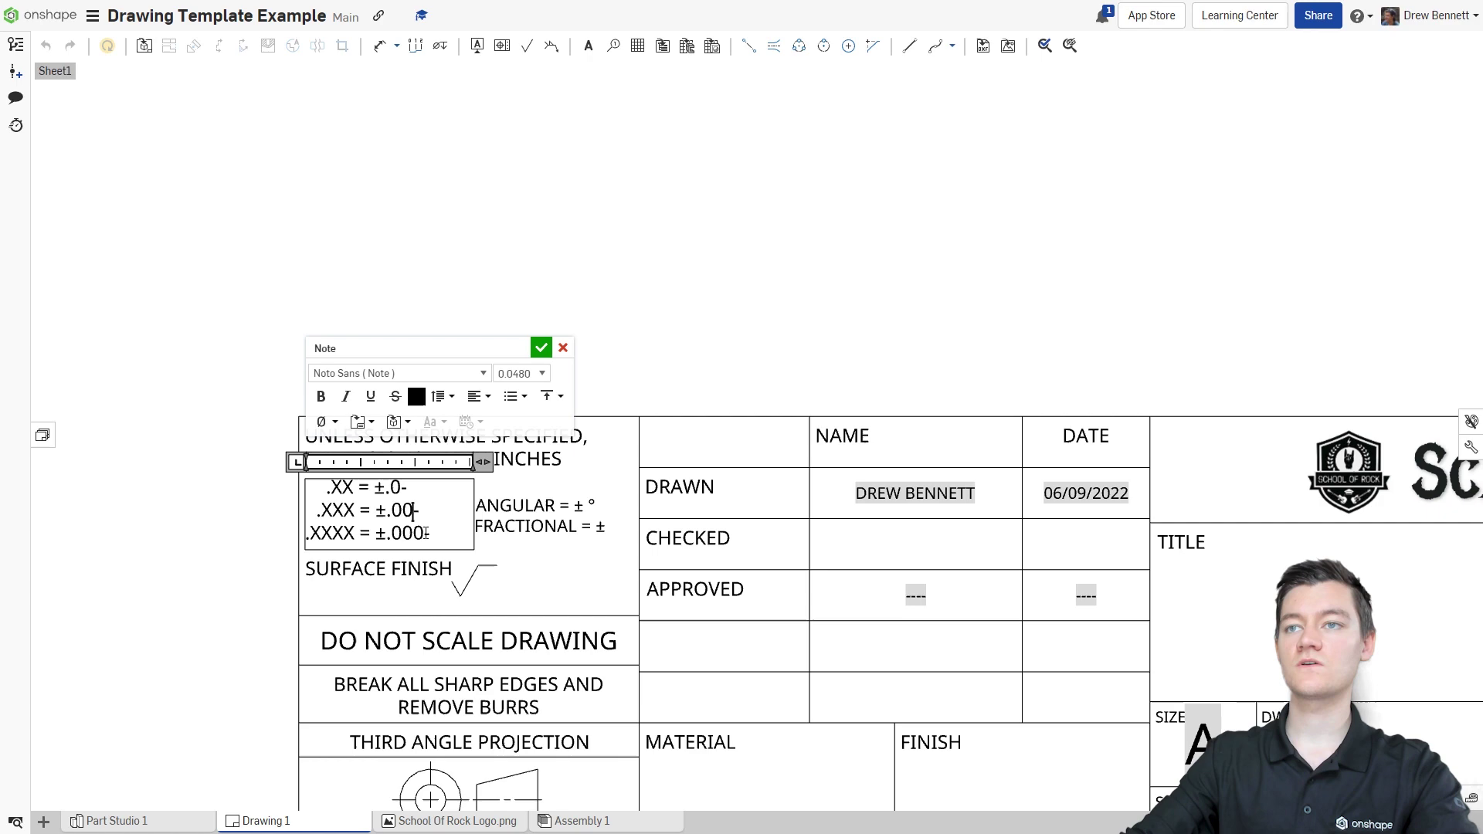
pyautogui.click(494, 580)
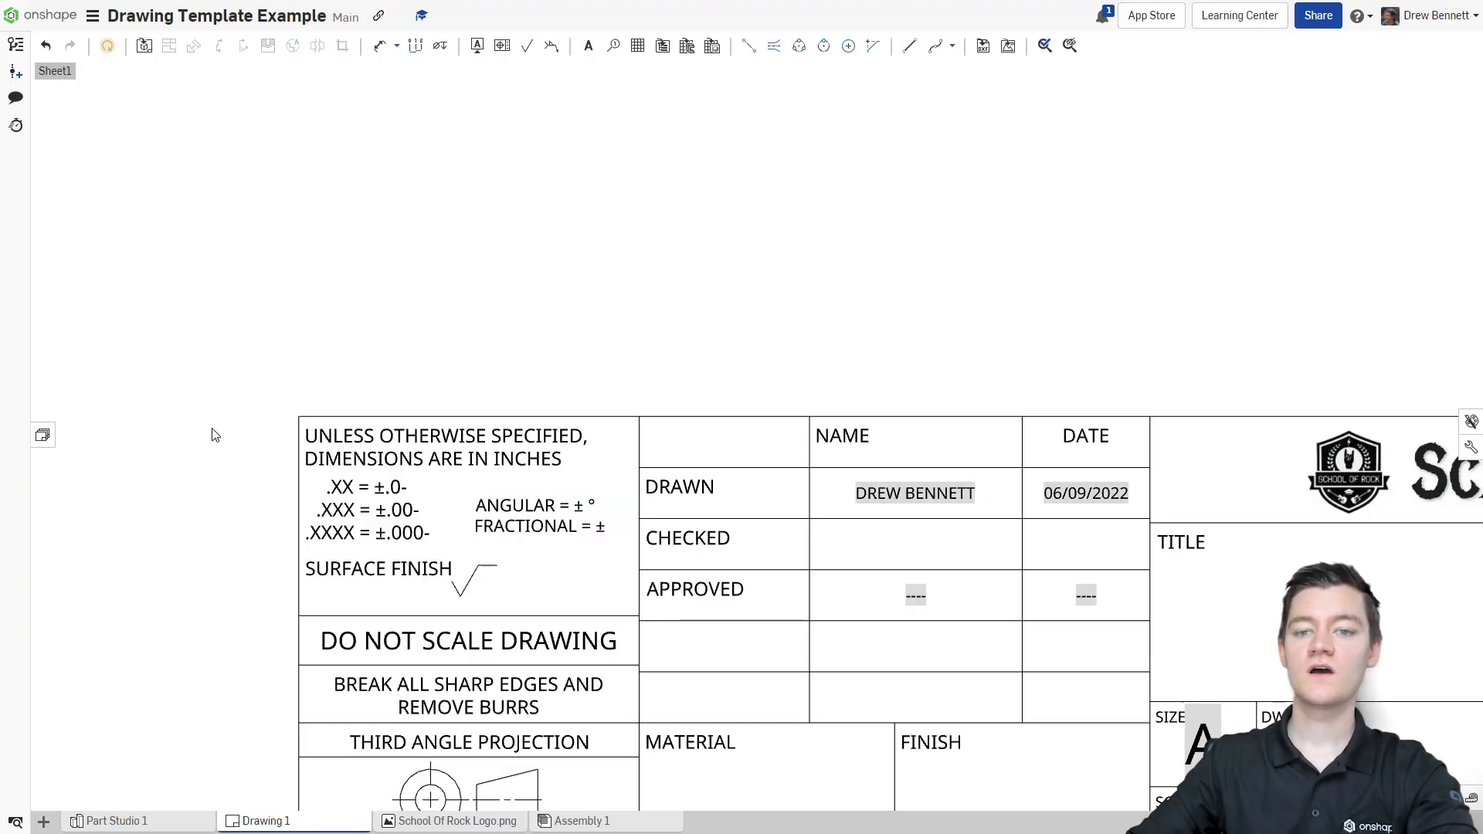
# Add then delete a blank Sheet2, and duplicate Sheet1 as Sheet1 Copy 1
pyautogui.click(43, 434)
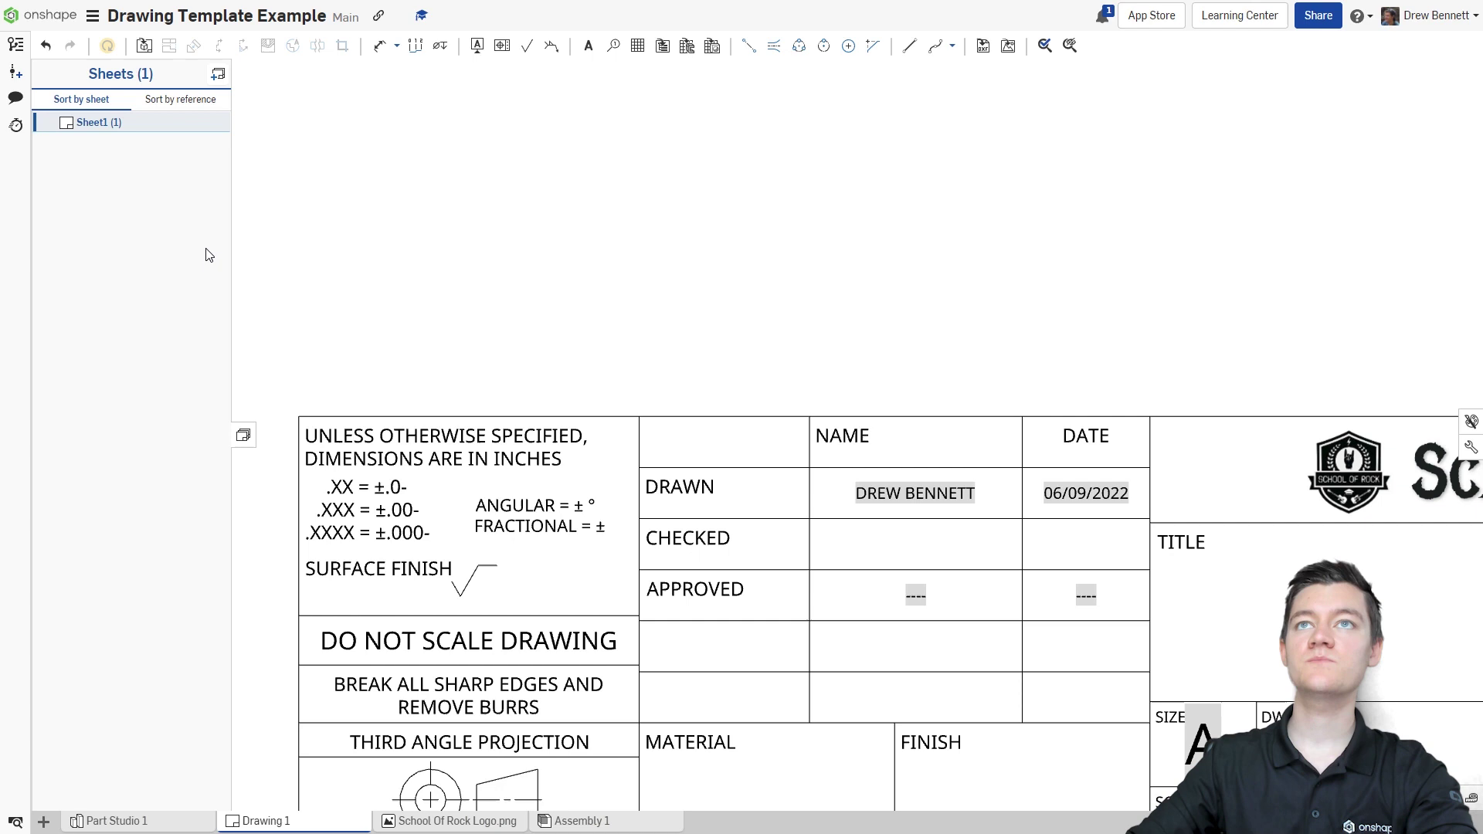
pyautogui.click(219, 75)
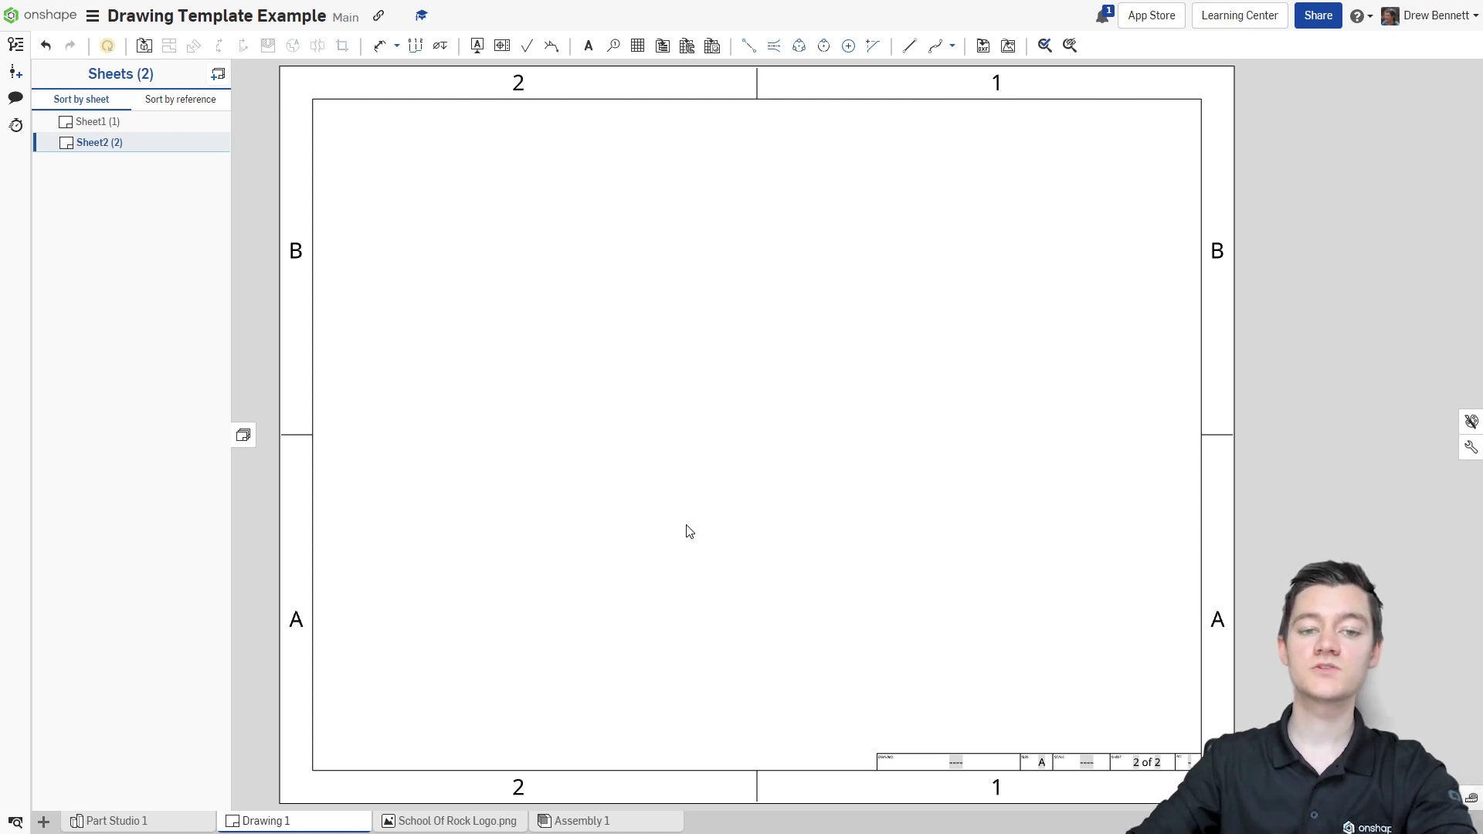
pyautogui.rightClick(113, 145)
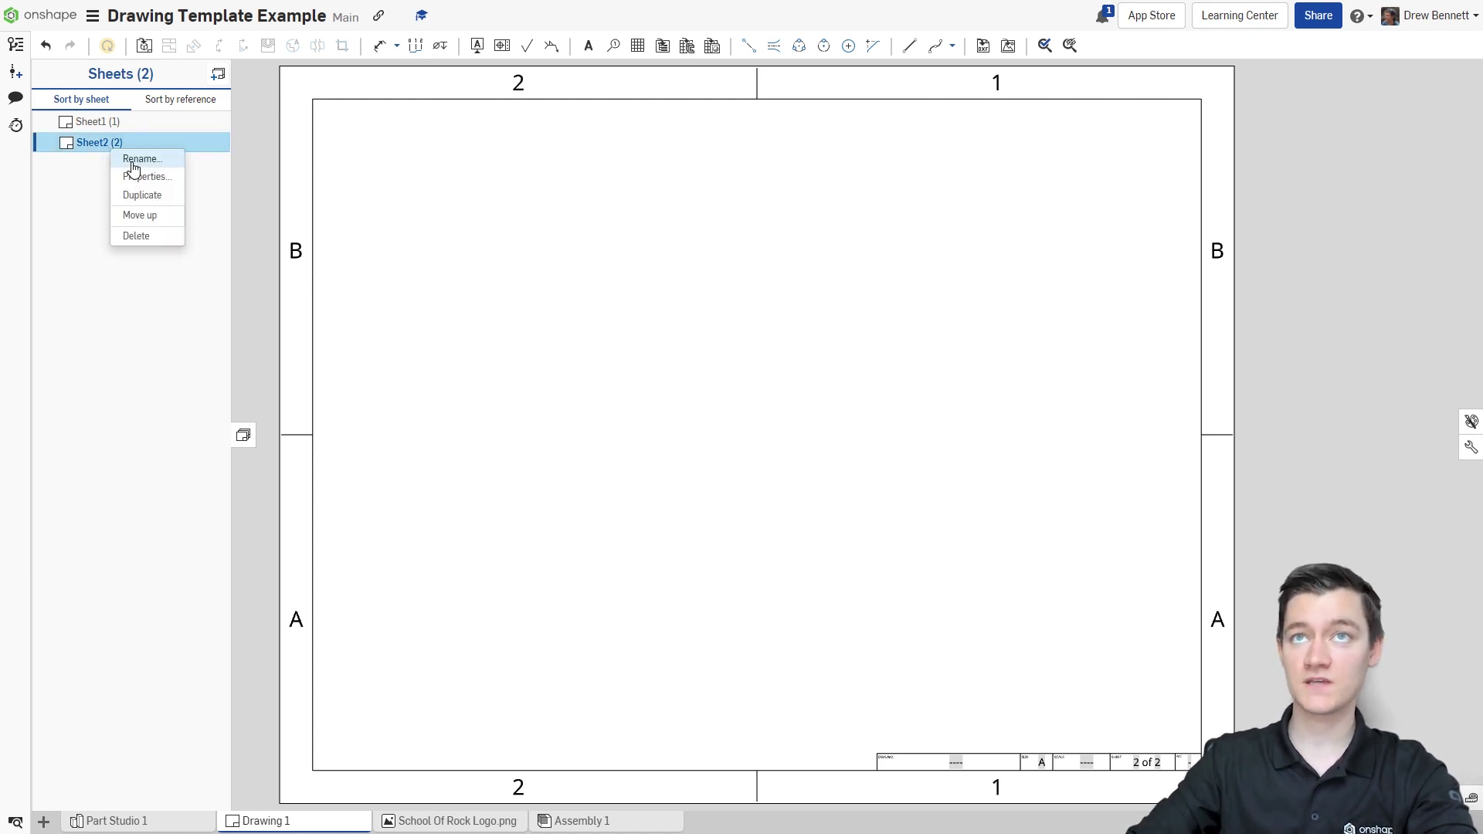
pyautogui.click(142, 236)
pyautogui.rightClick(108, 124)
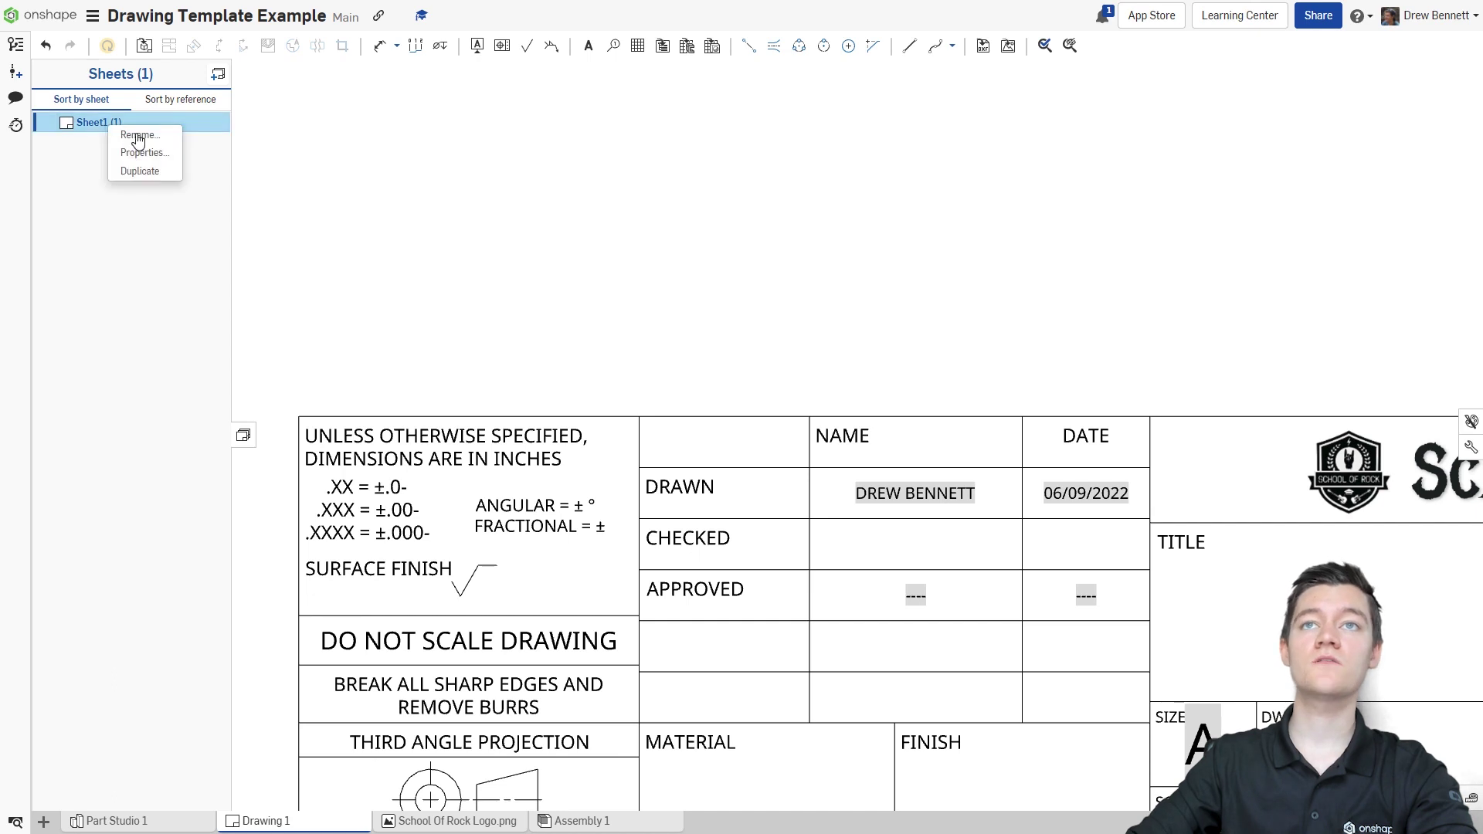
pyautogui.click(150, 173)
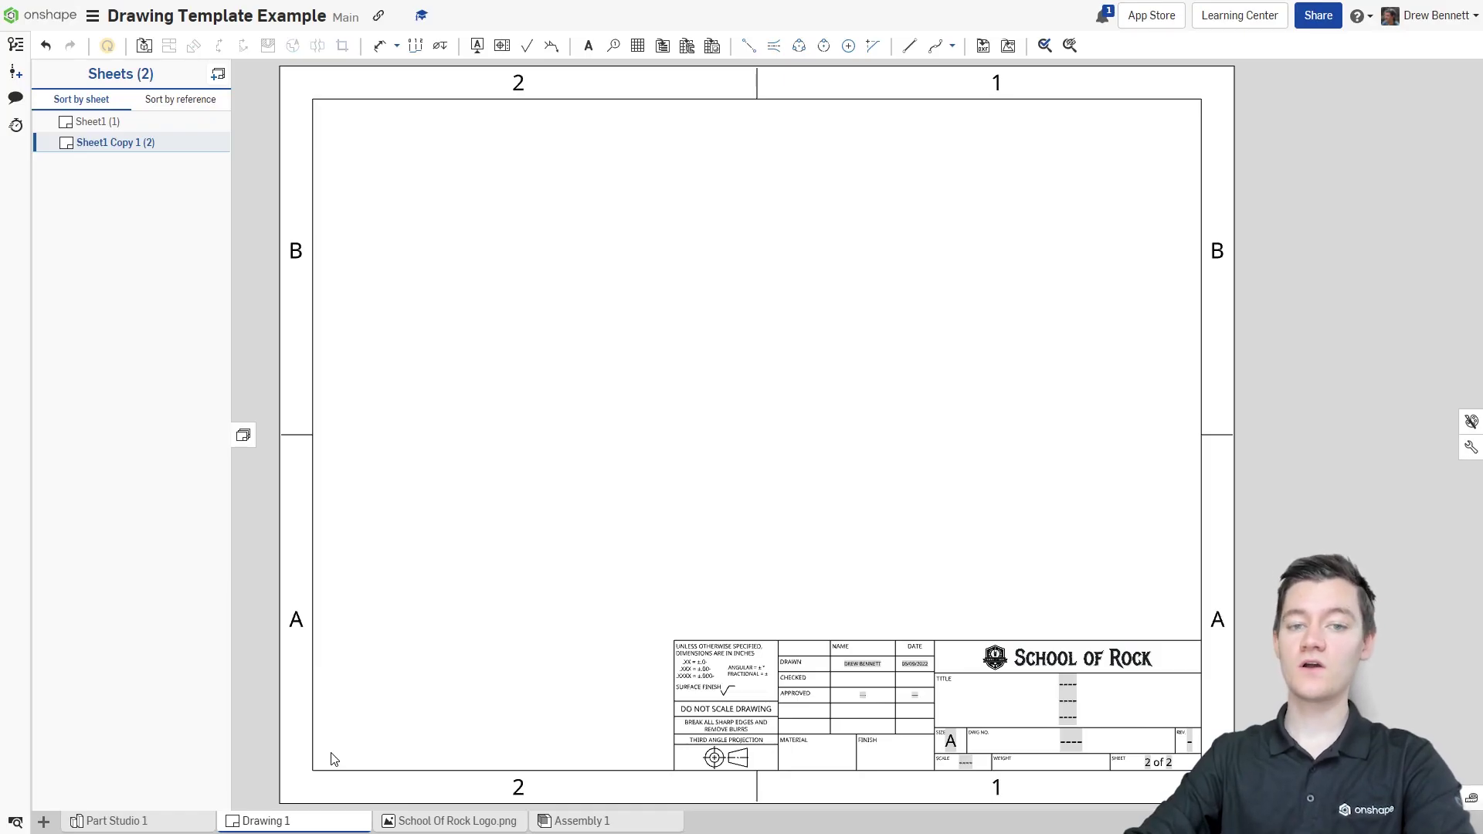
# Export Drawing 1 as DWT file 'Demo Template', stored in a new tab
pyautogui.rightClick(312, 821)
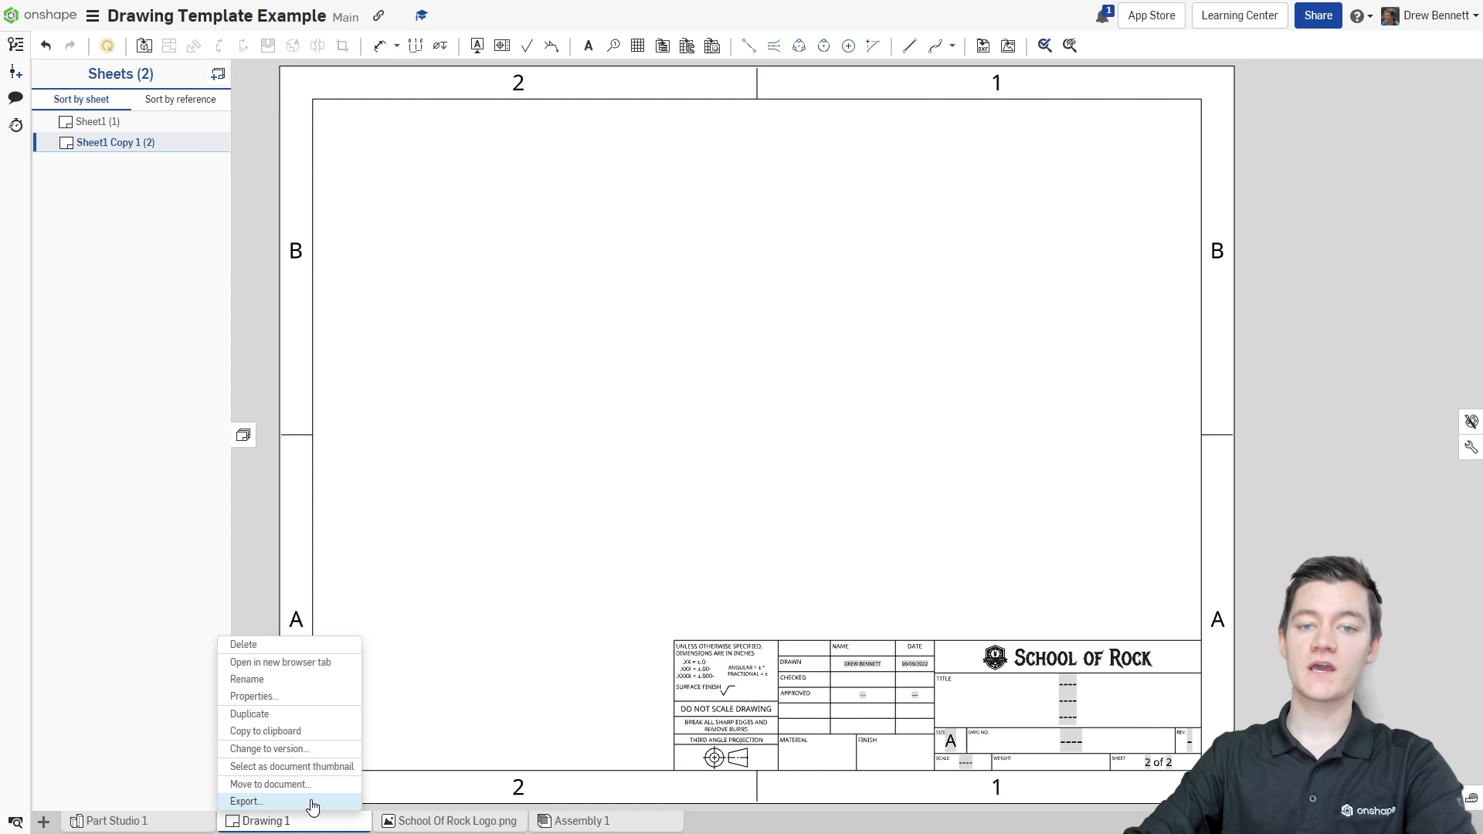
pyautogui.click(309, 803)
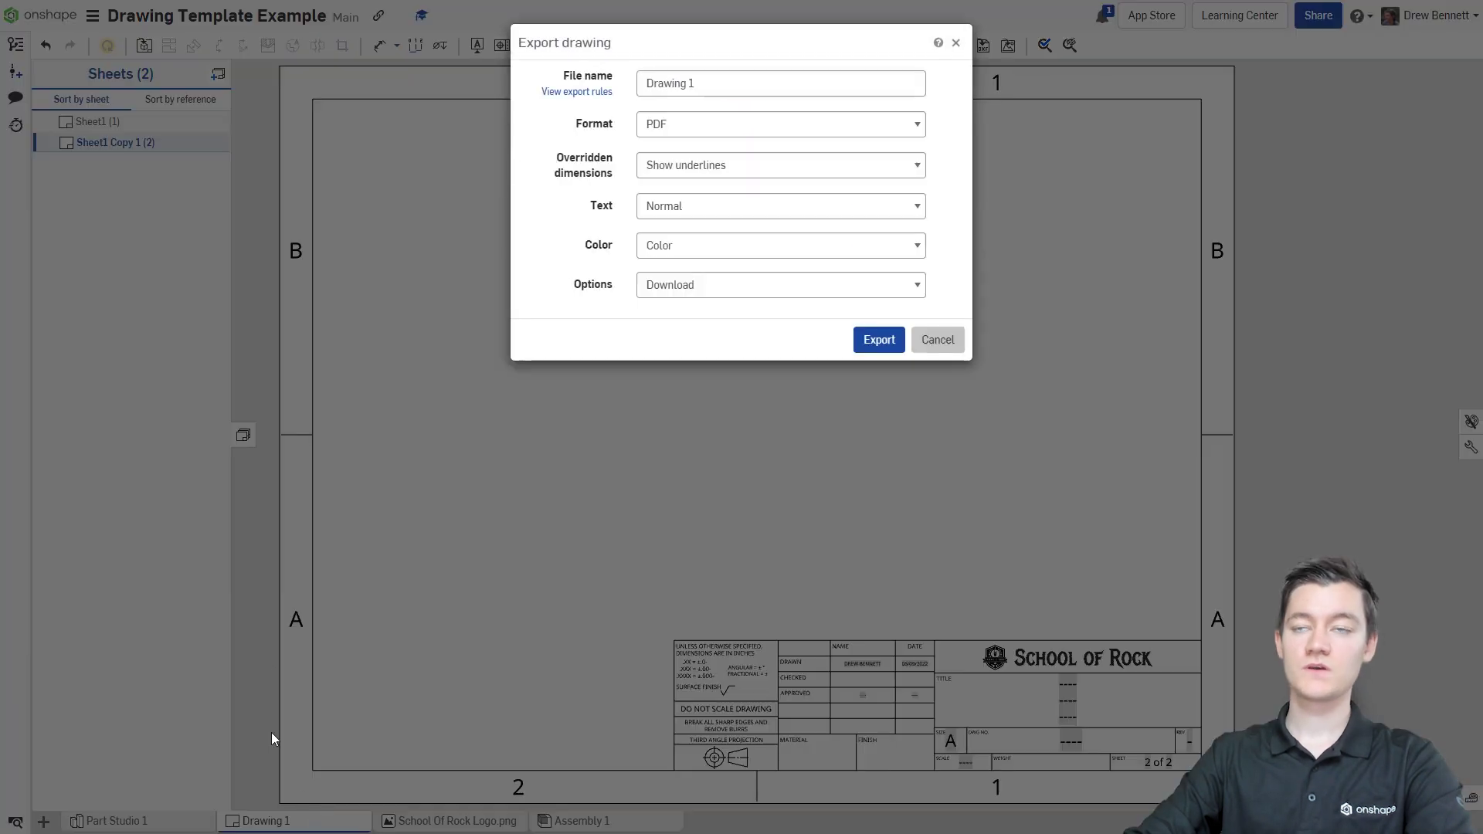
pyautogui.tripleClick(705, 79)
pyautogui.write('Demo Template')
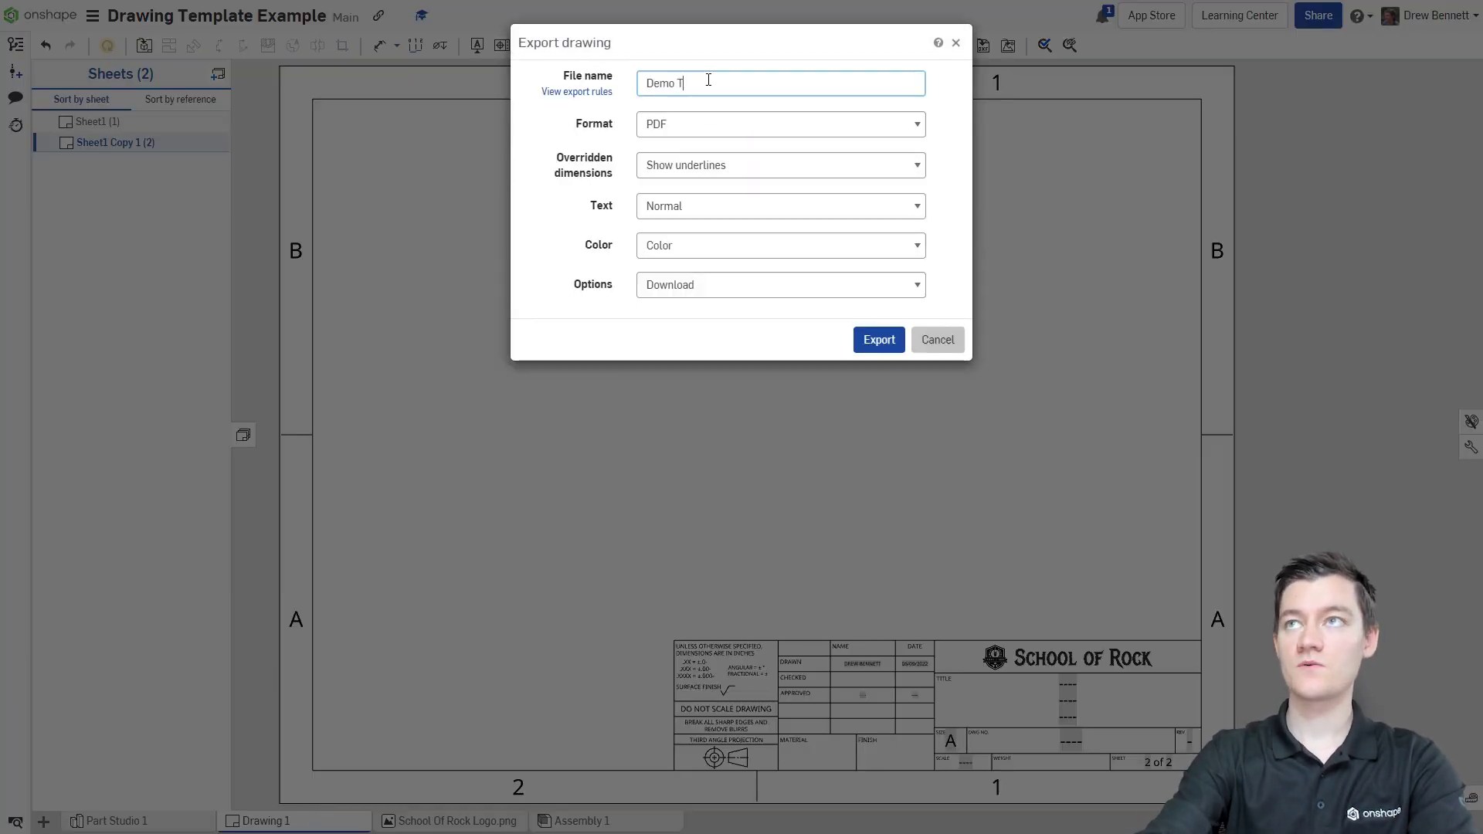
pyautogui.click(674, 125)
pyautogui.click(683, 199)
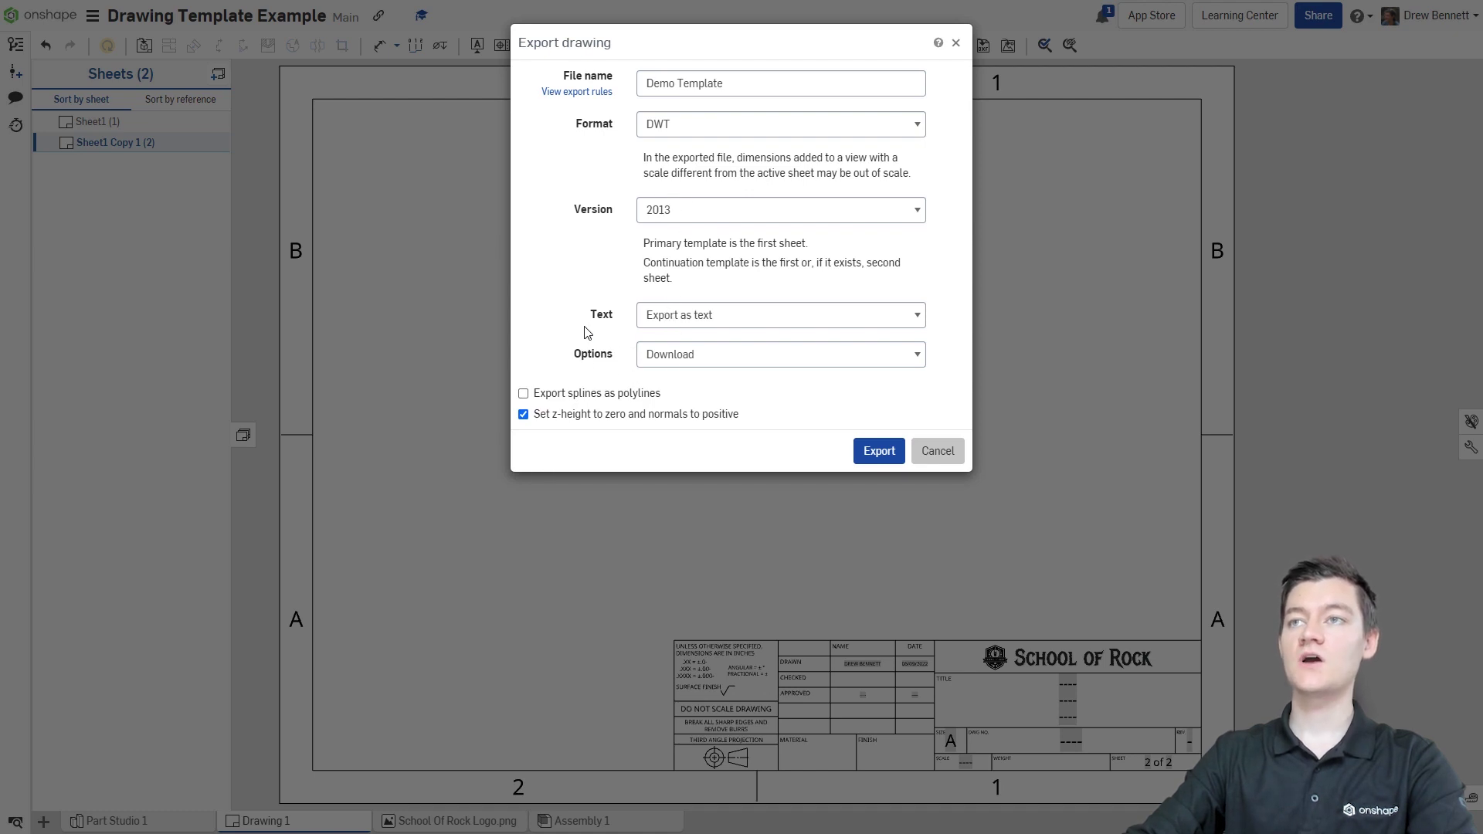
pyautogui.click(657, 356)
pyautogui.click(666, 407)
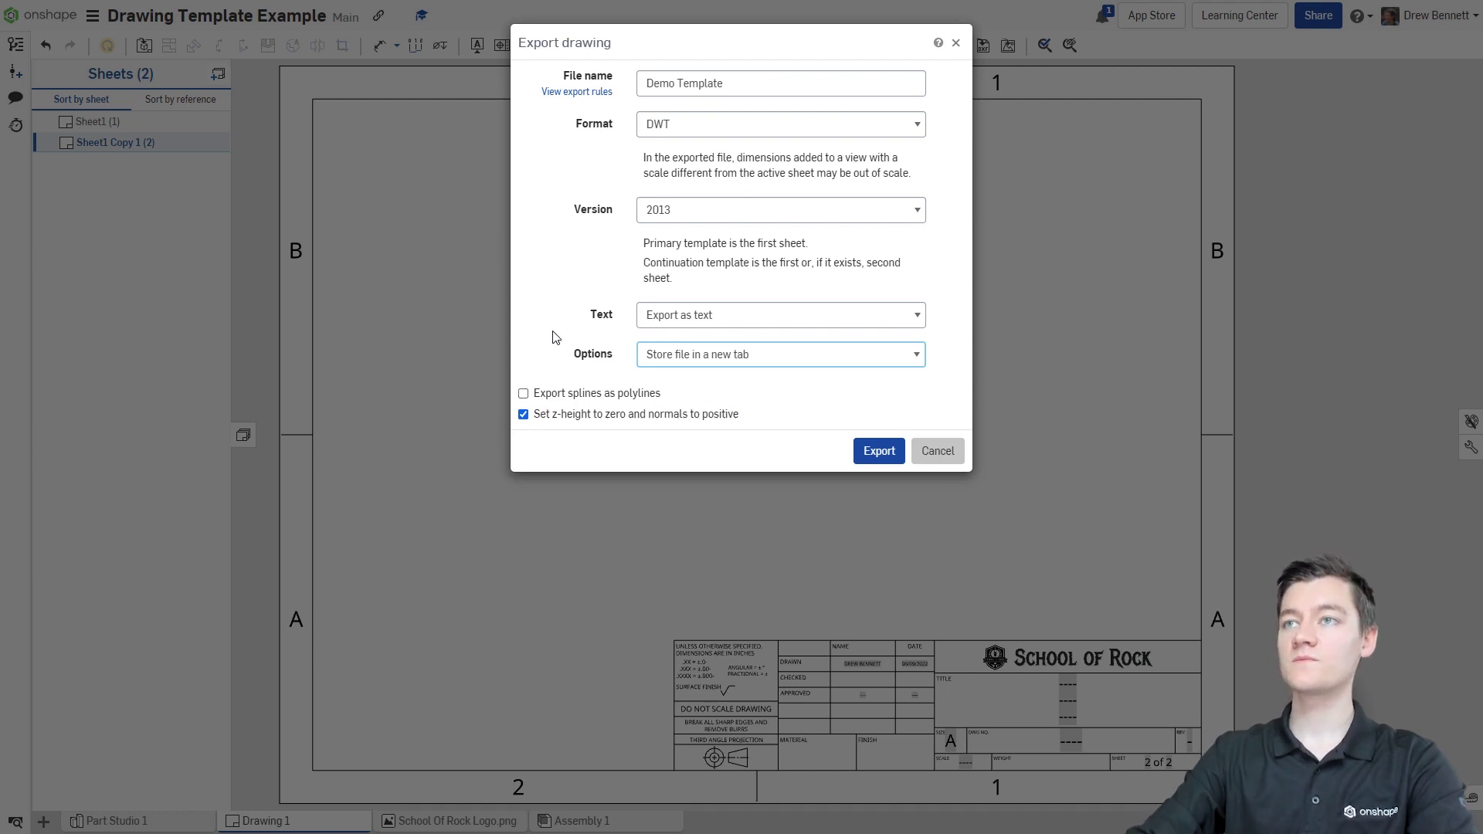
pyautogui.click(878, 451)
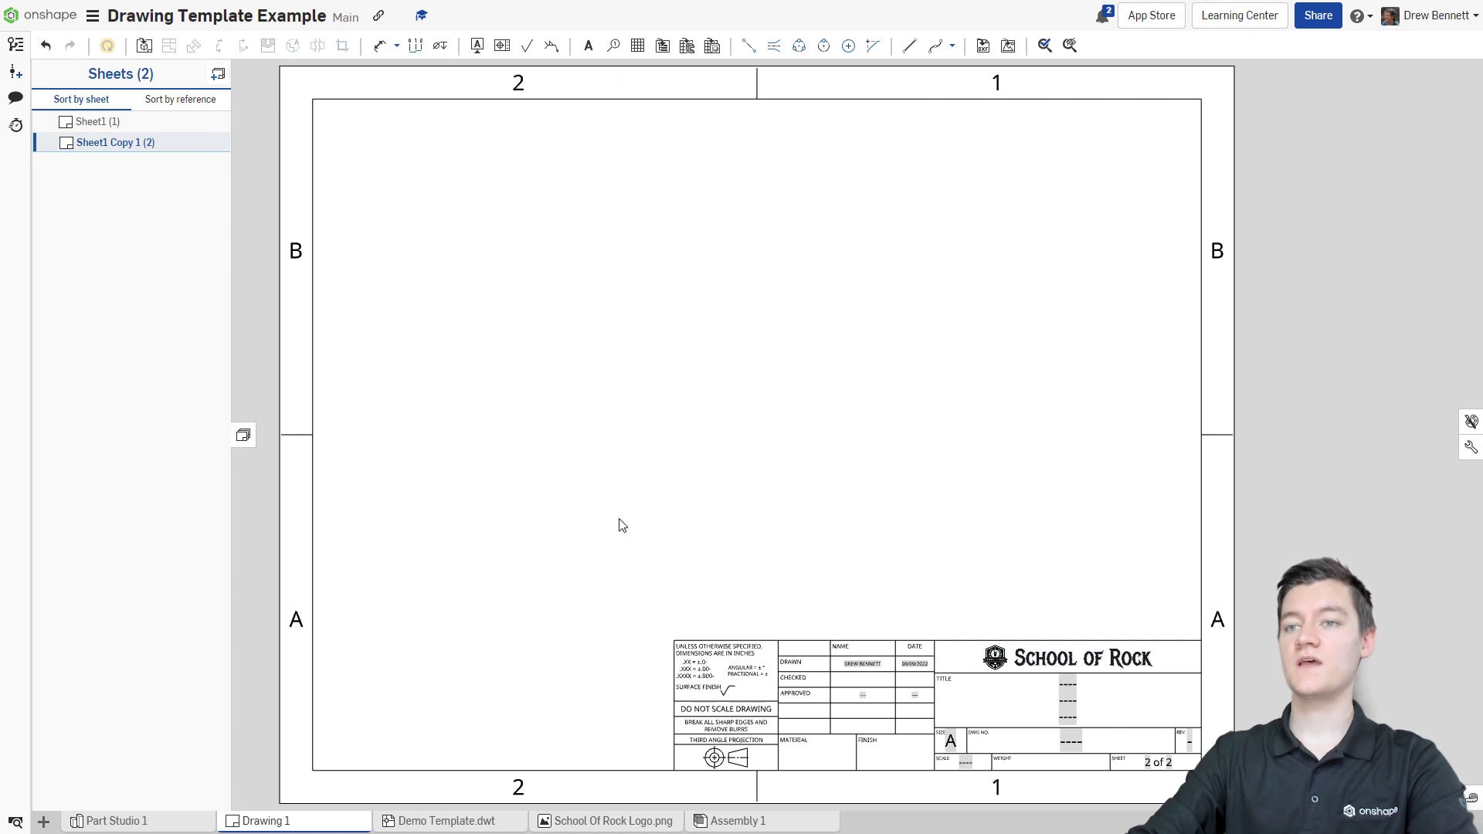
# Create Drawing 2 from Demo Template.dwt under Created by me
pyautogui.moveTo(437, 823)
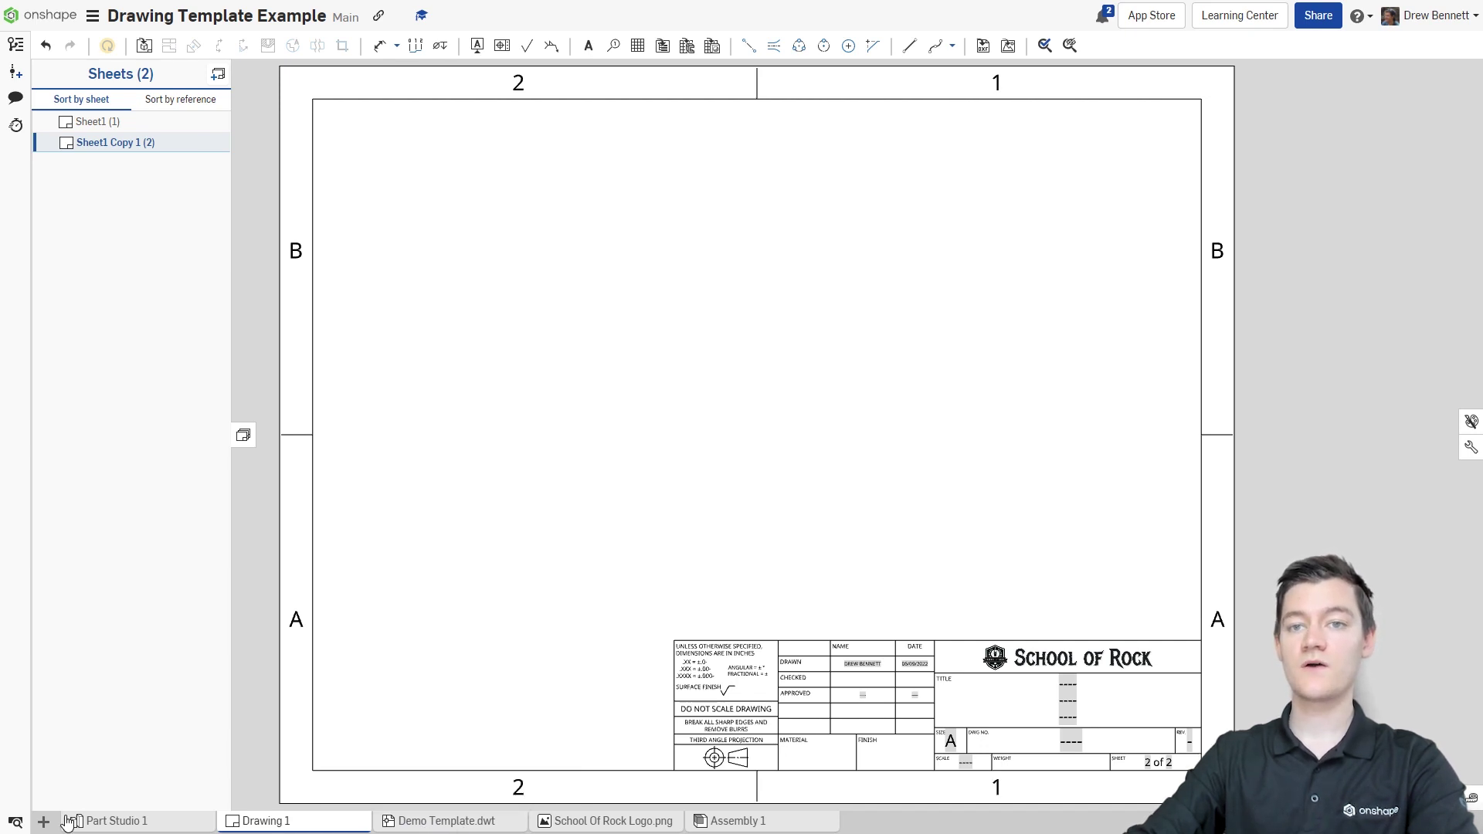
pyautogui.click(43, 820)
pyautogui.click(124, 755)
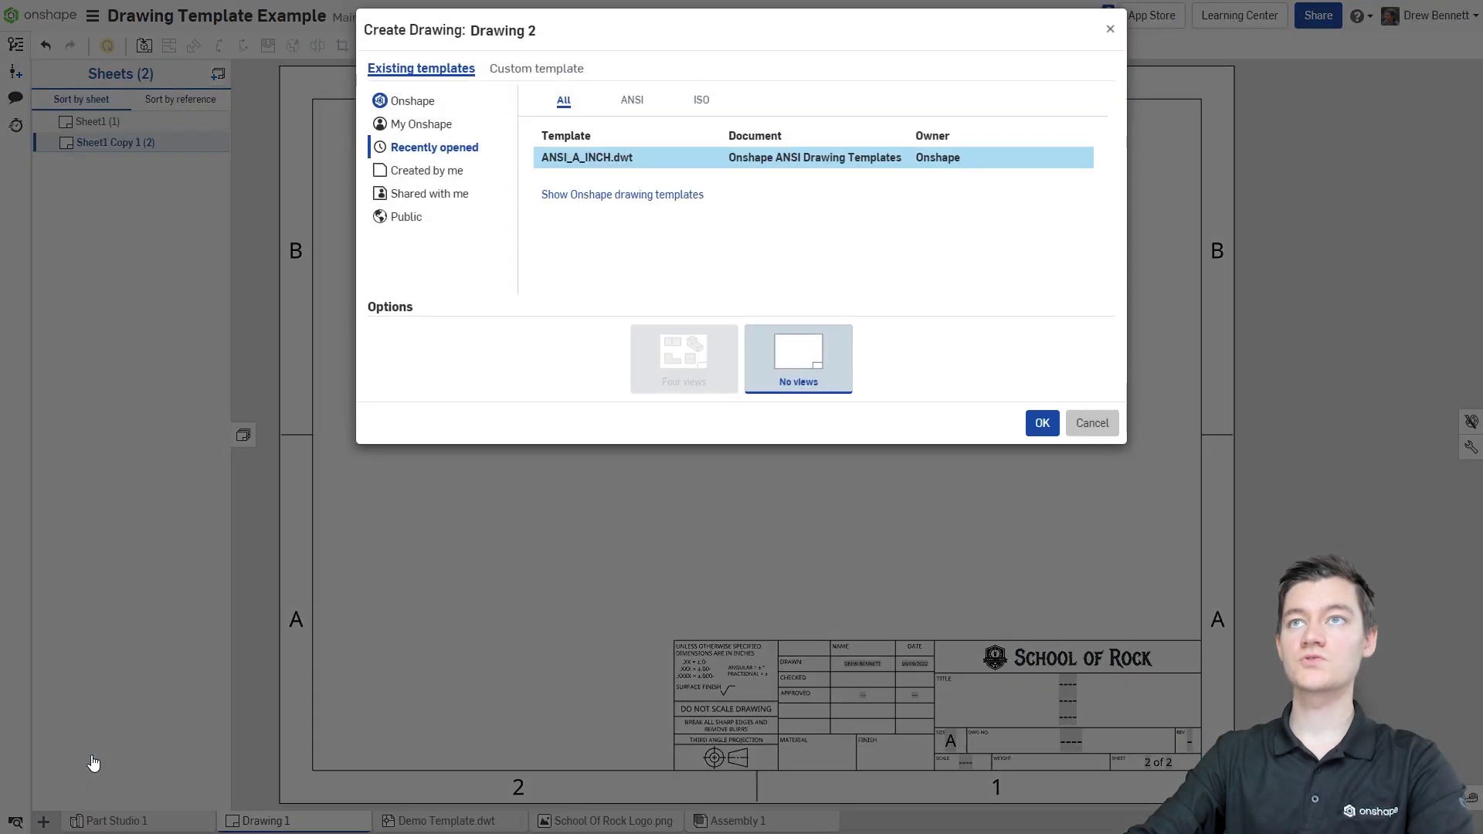
pyautogui.click(452, 171)
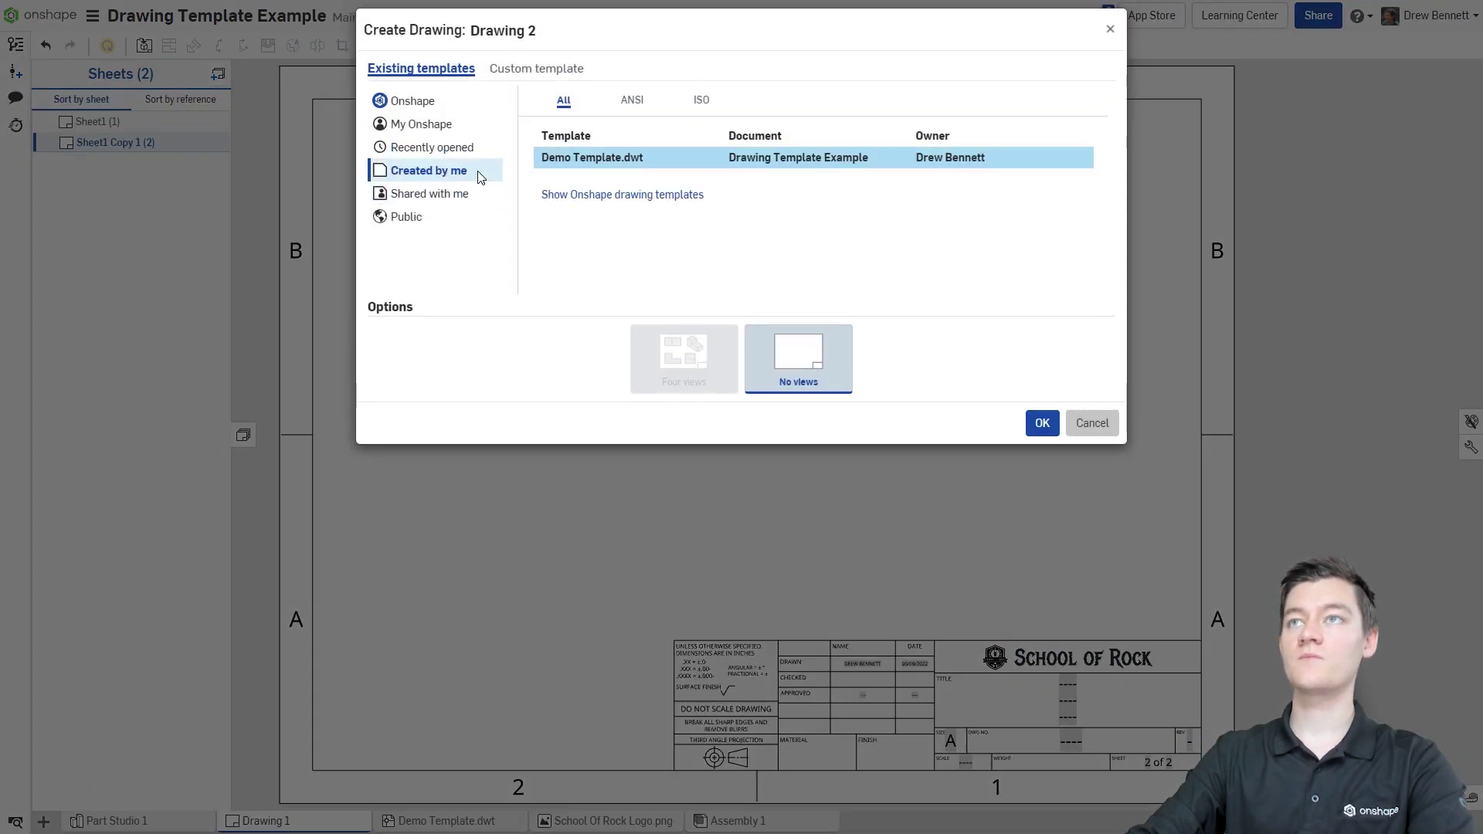
pyautogui.click(610, 158)
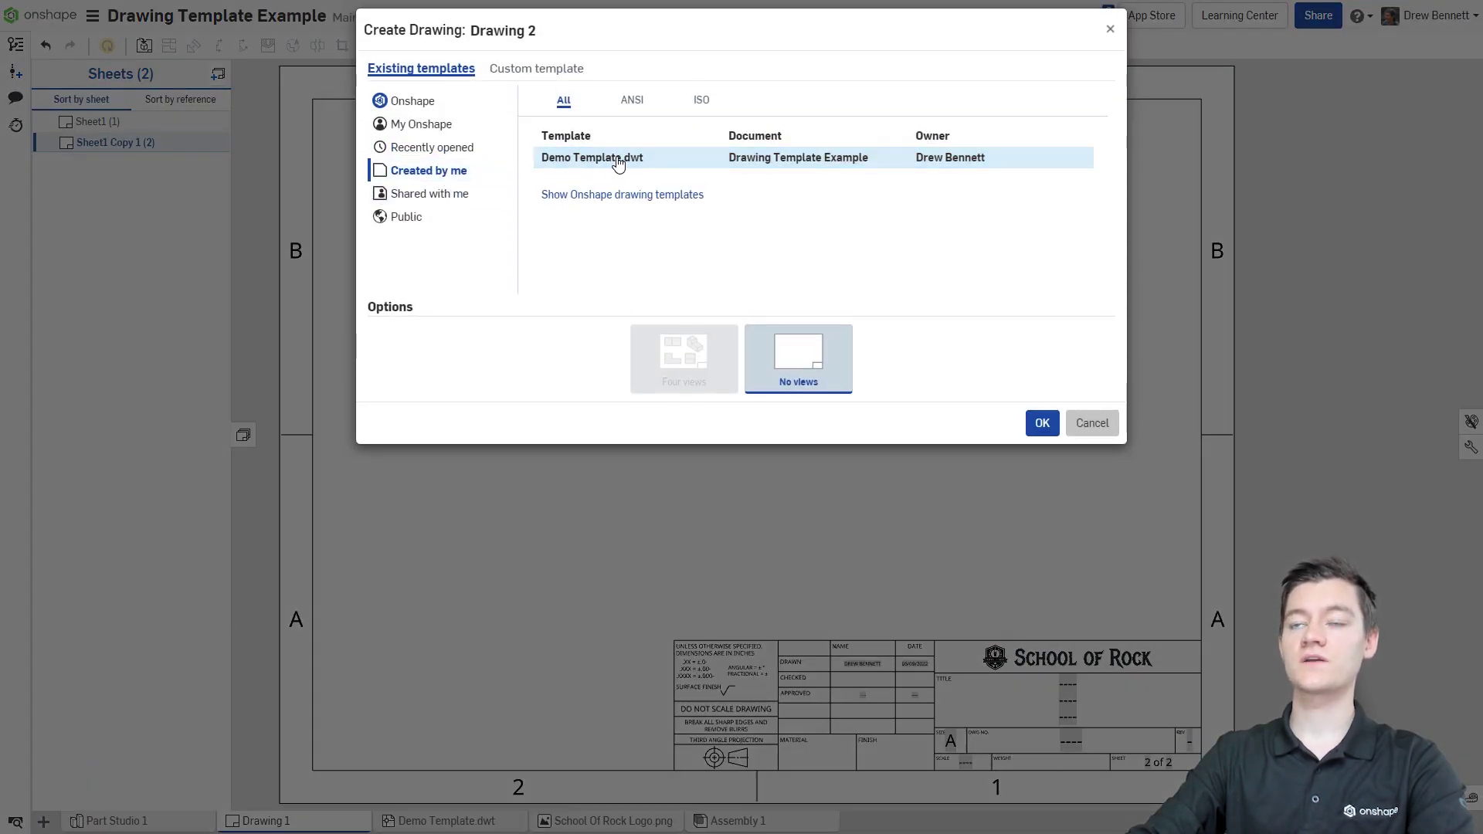
pyautogui.click(1041, 423)
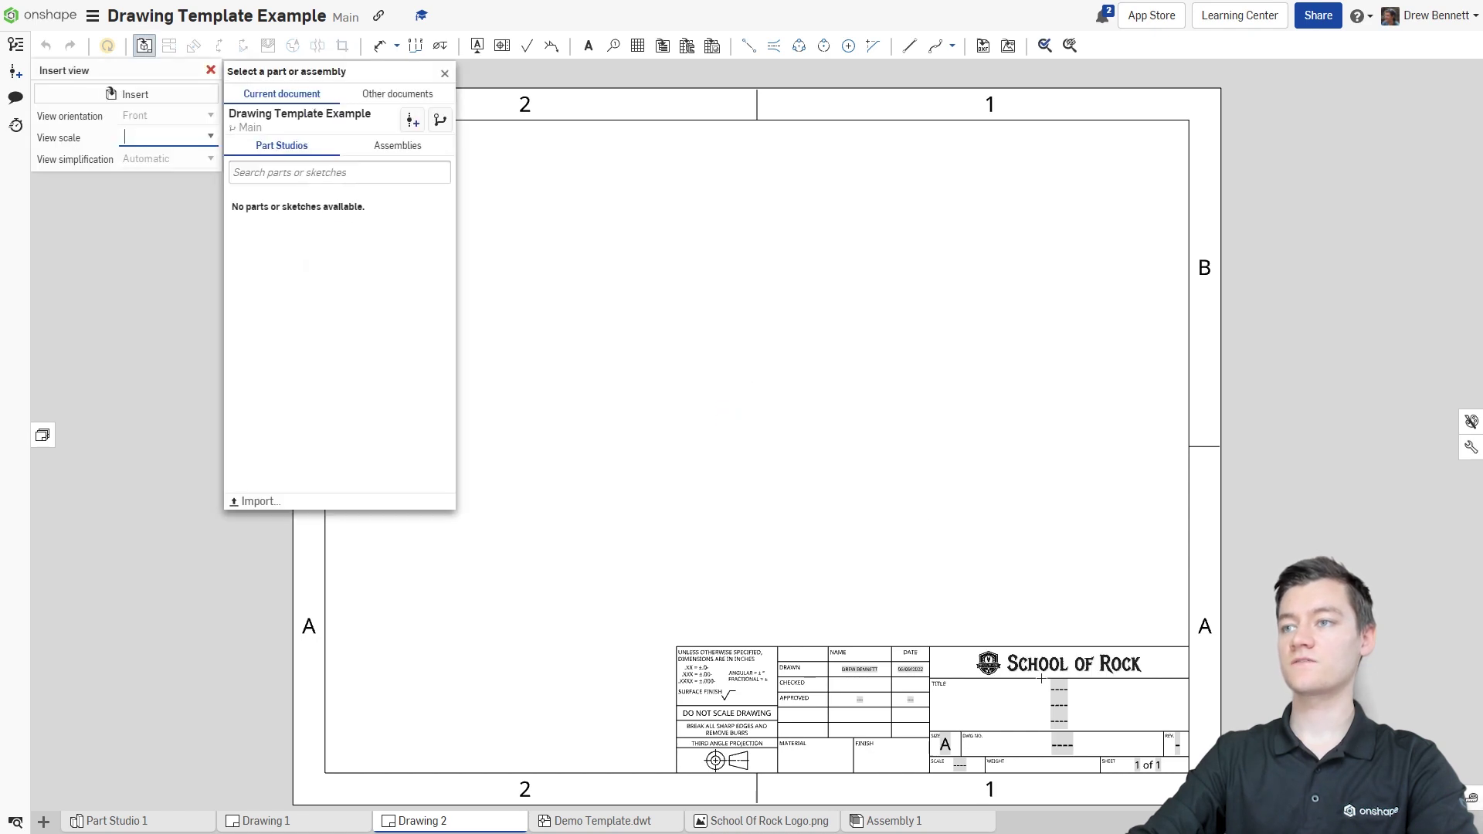
# Inspect Drawing 2's School of Rock title block and close the part picker without views
pyautogui.scroll(2, 1039, 721)
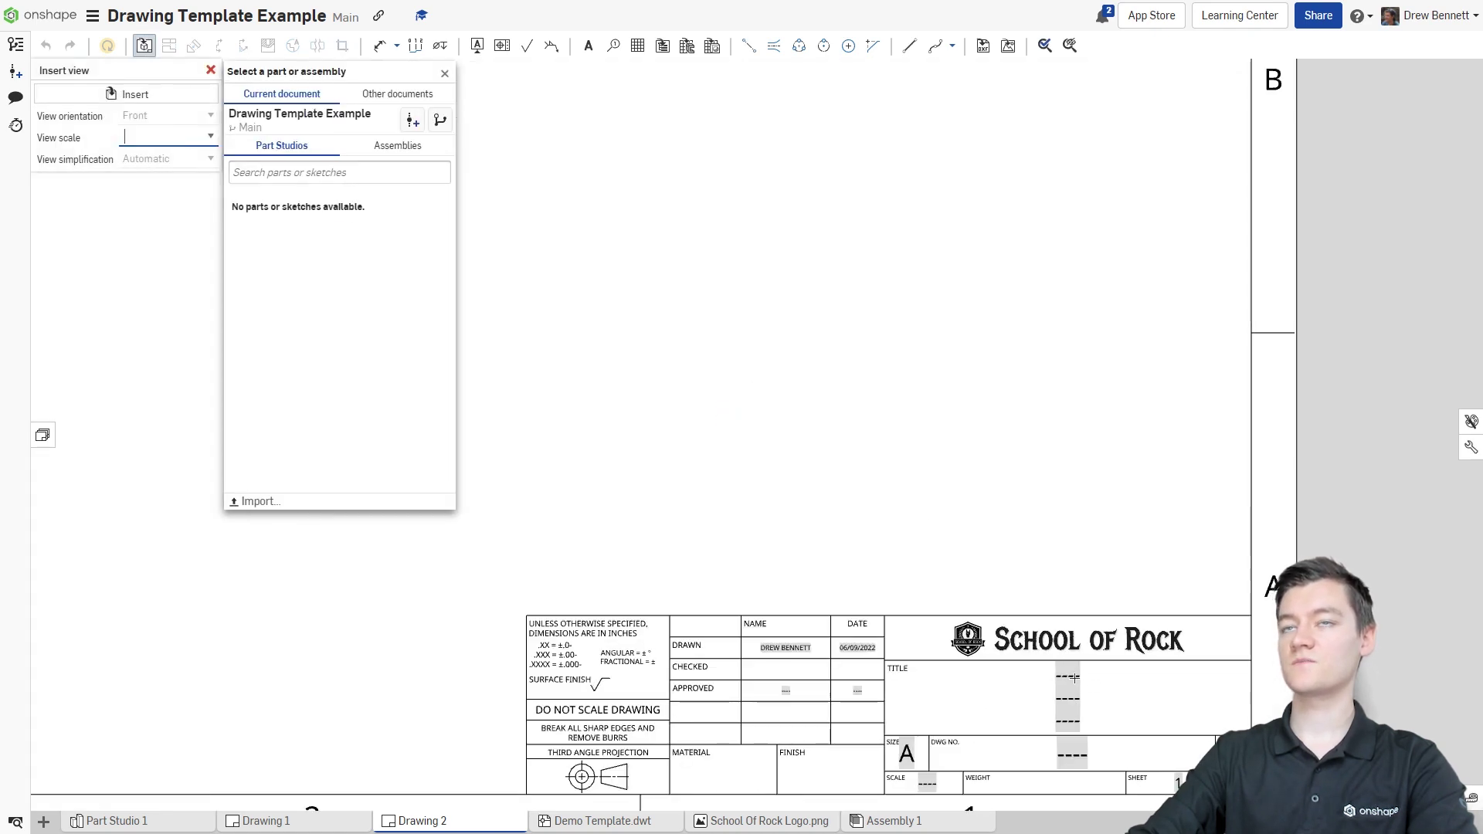
pyautogui.scroll(-3, 1032, 638)
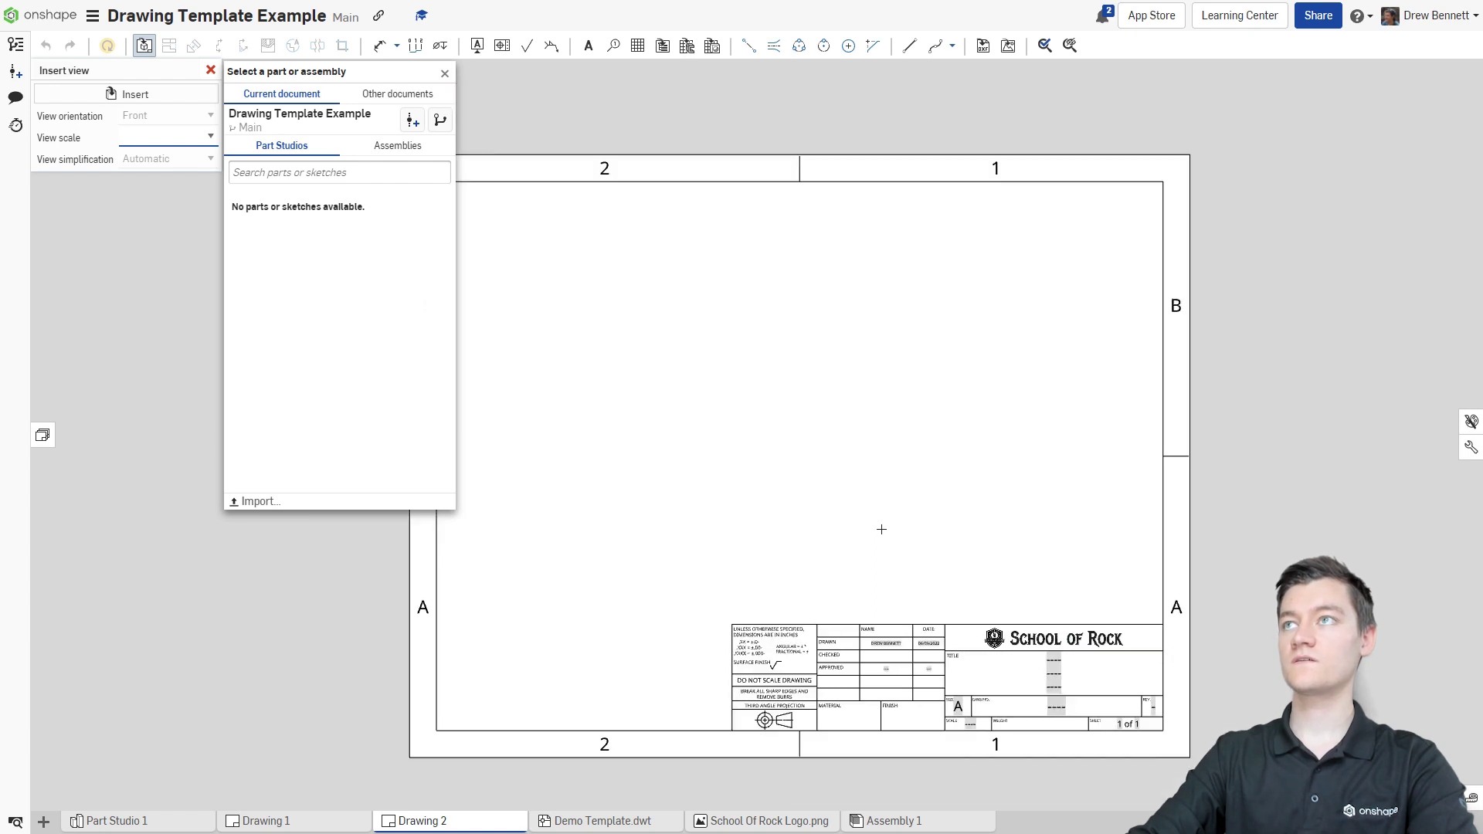
pyautogui.scroll(1, 881, 529)
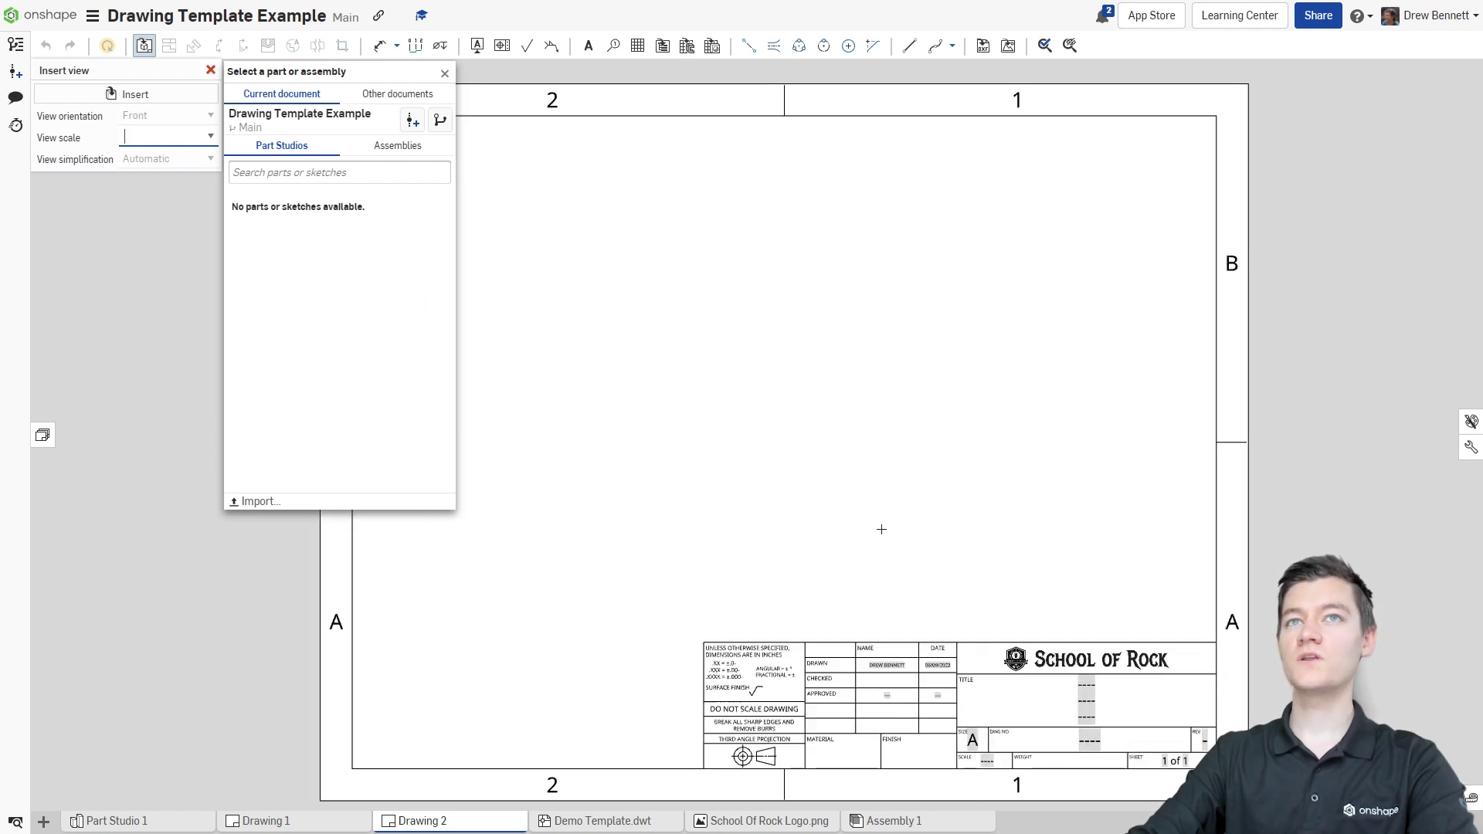
pyautogui.click(444, 73)
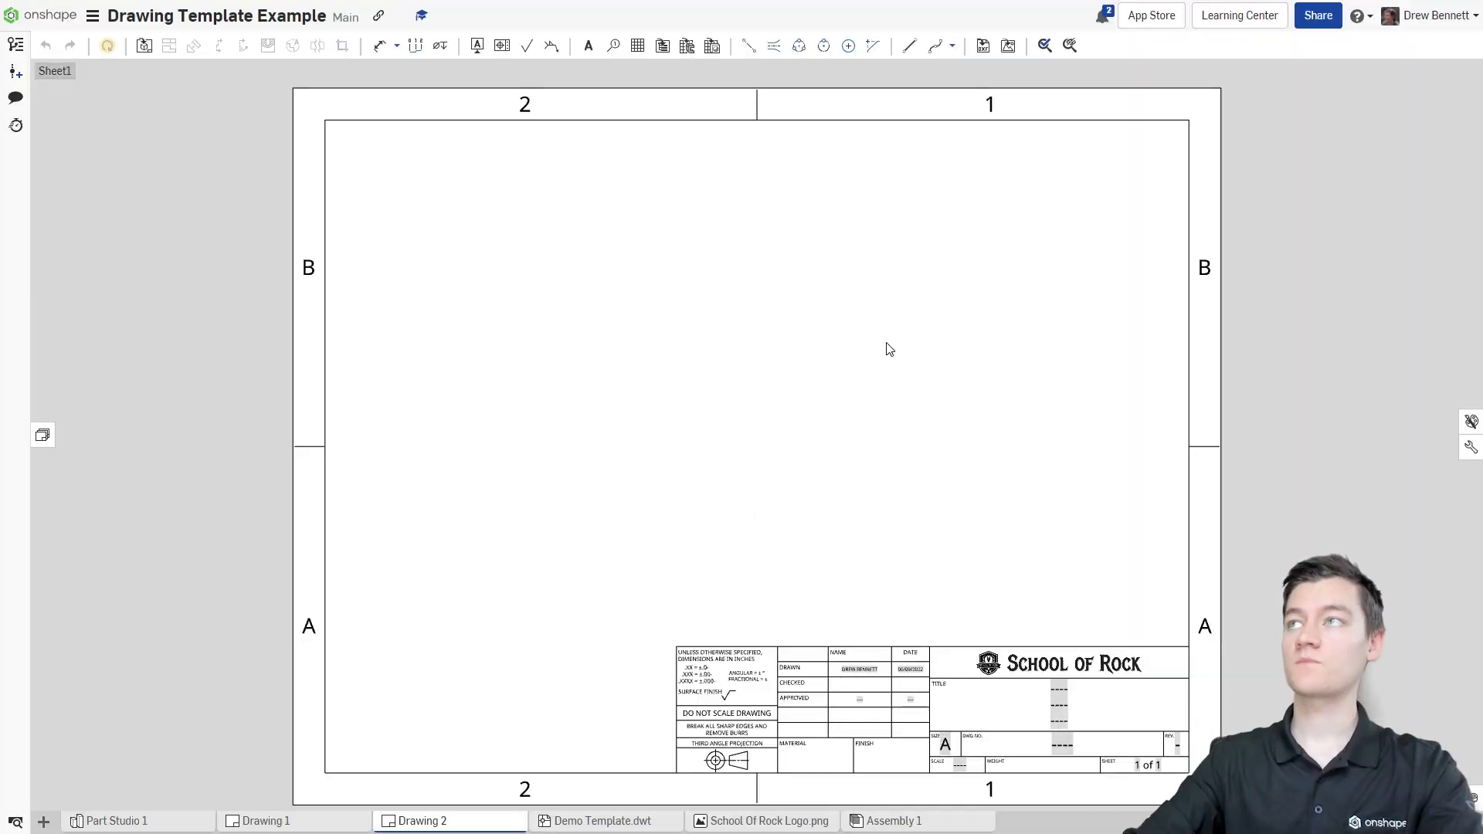
pyautogui.click(1315, 28)
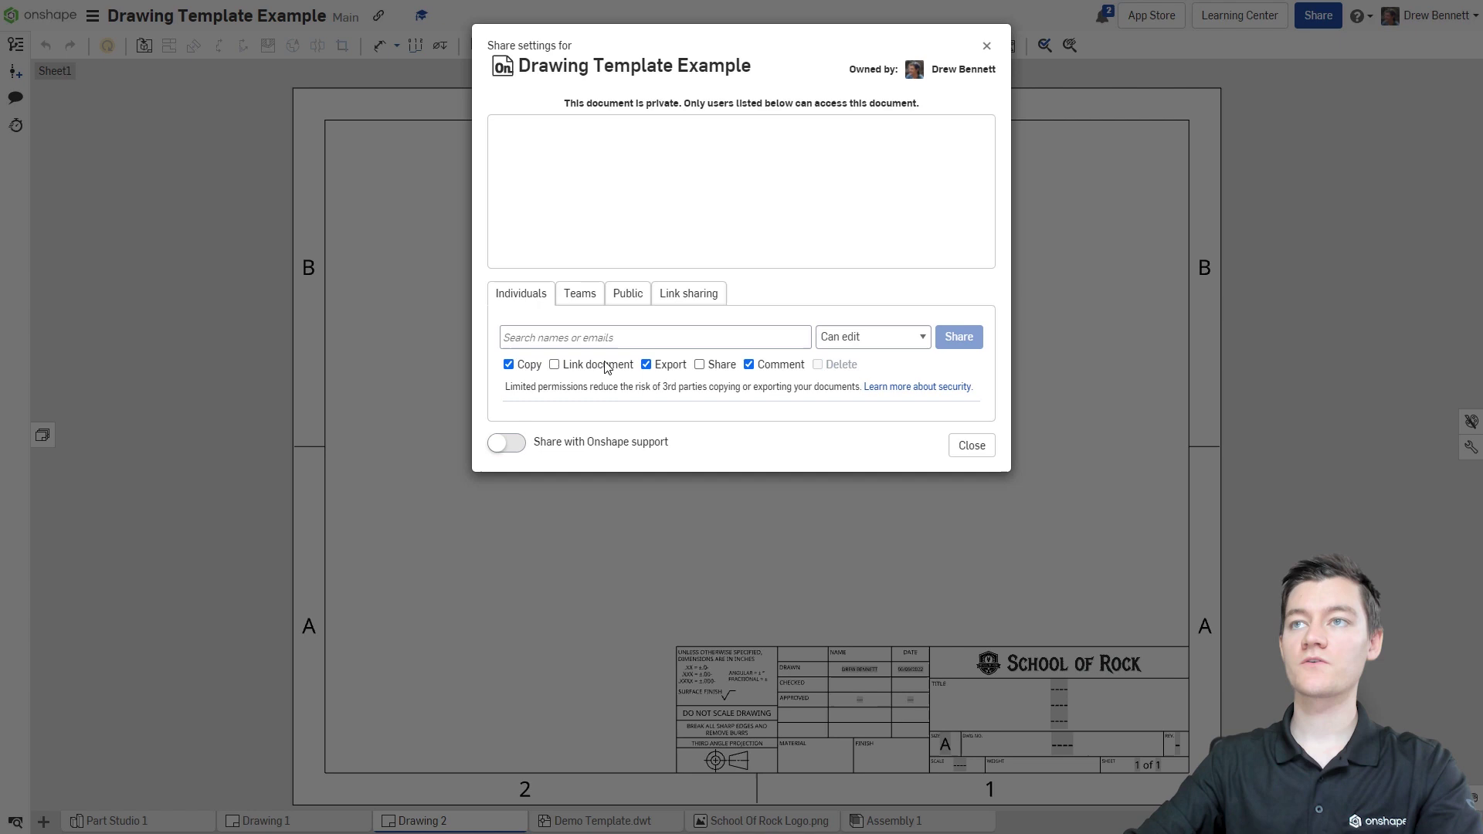
pyautogui.click(594, 337)
pyautogui.hotkey('ctrl', 'v')
pyautogui.click(854, 342)
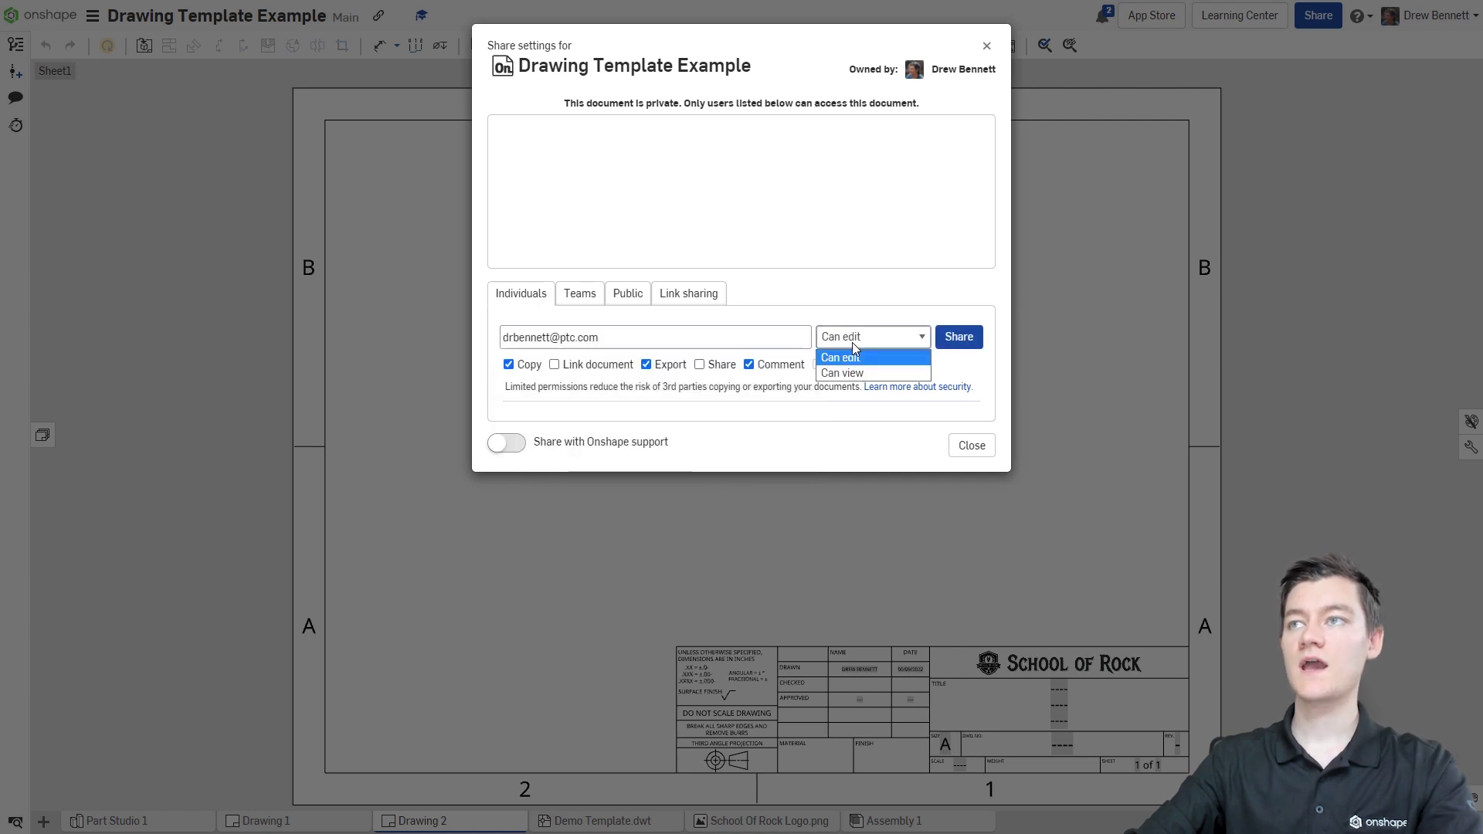
pyautogui.click(856, 374)
pyautogui.click(607, 363)
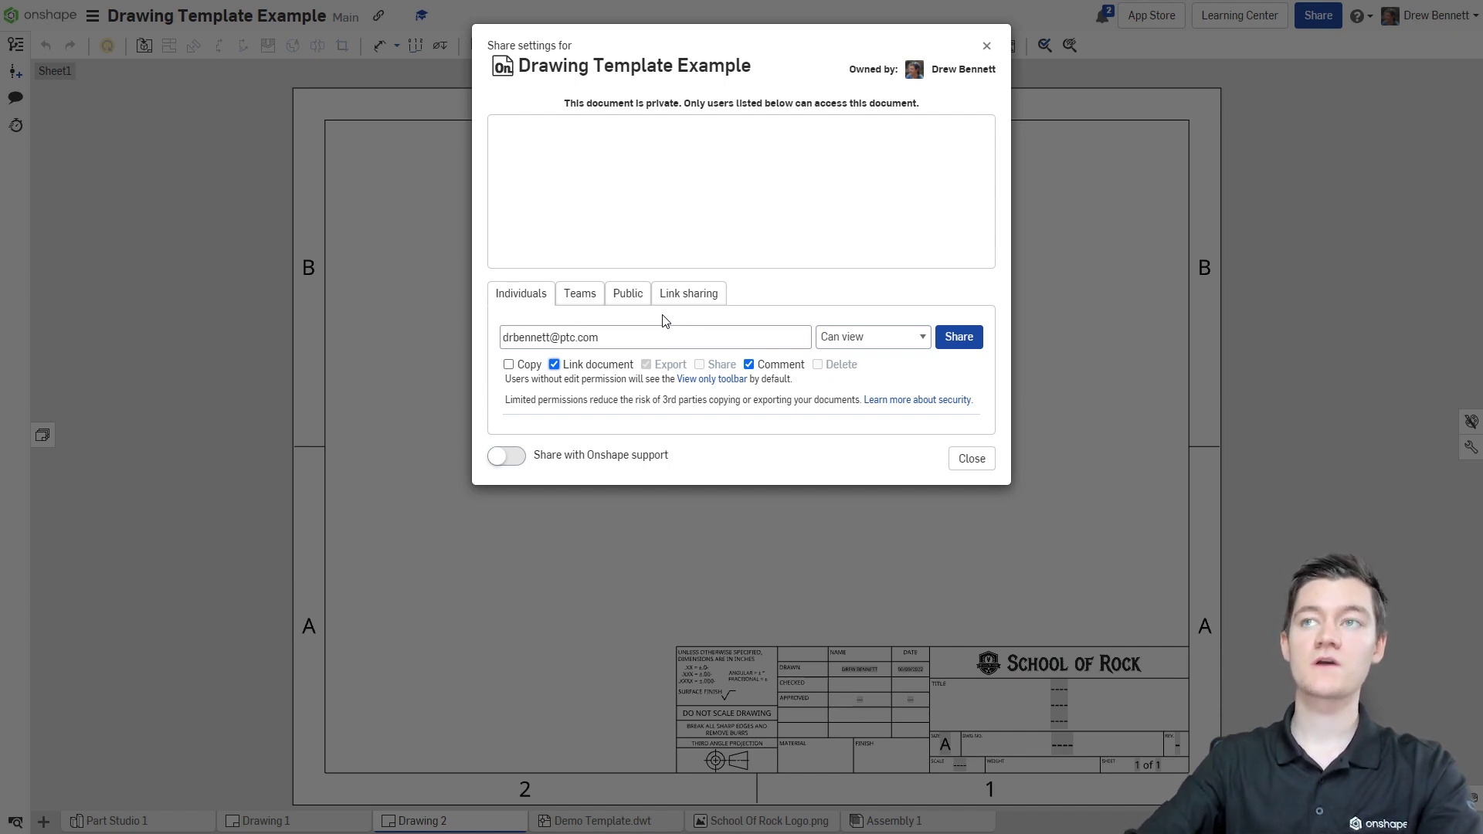
pyautogui.click(584, 301)
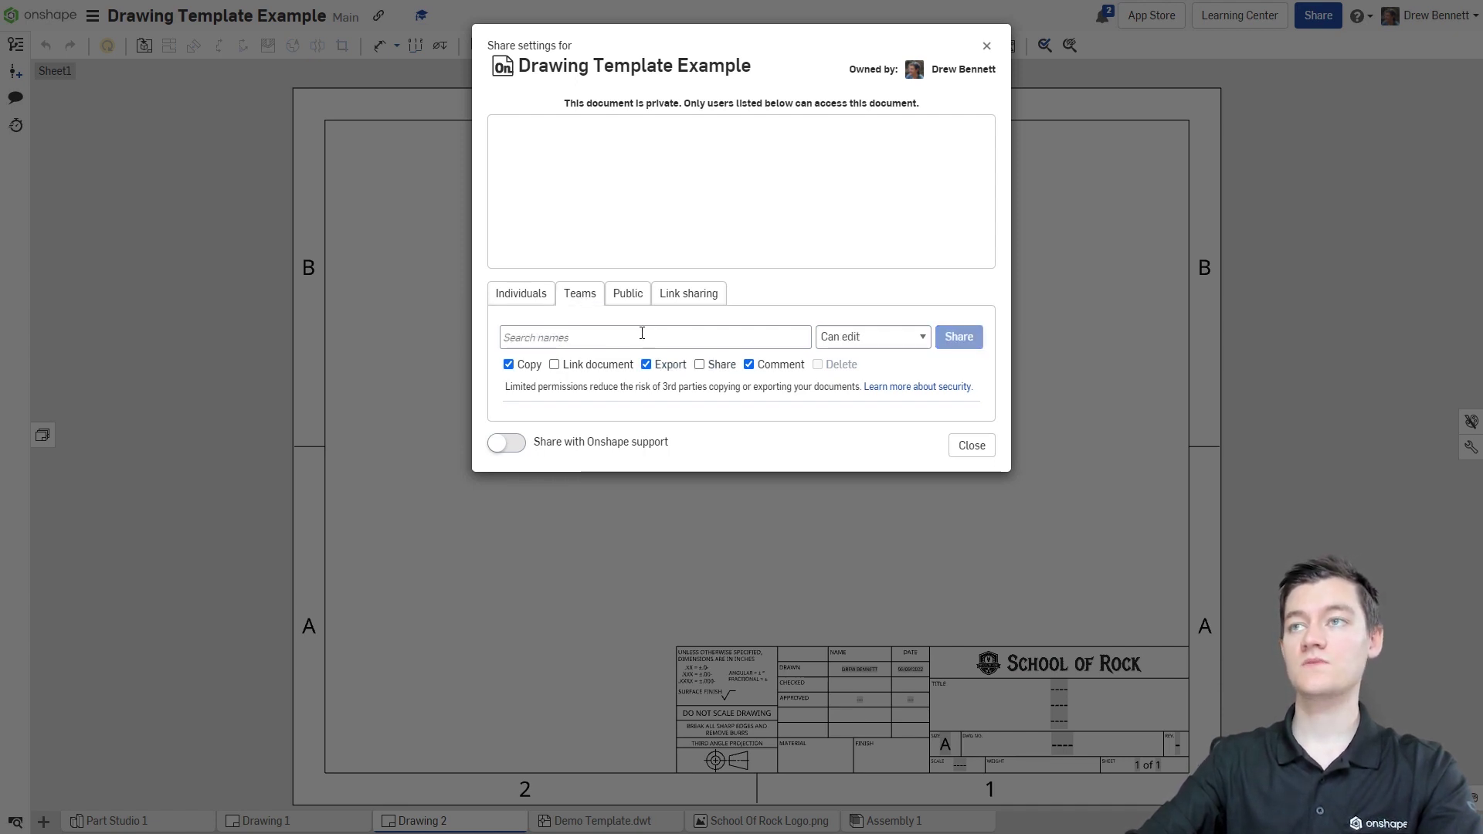
pyautogui.click(869, 337)
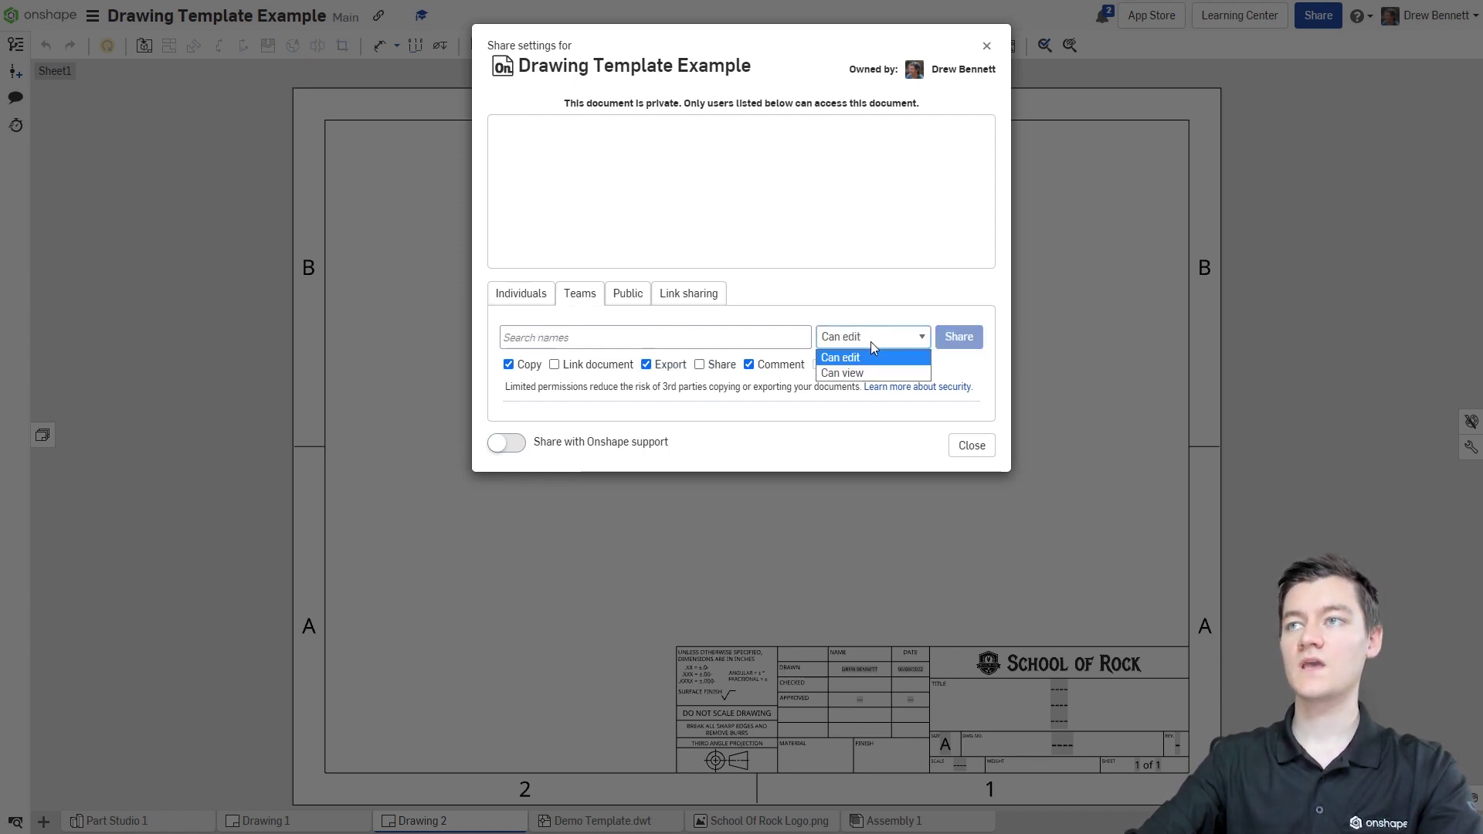
pyautogui.click(845, 371)
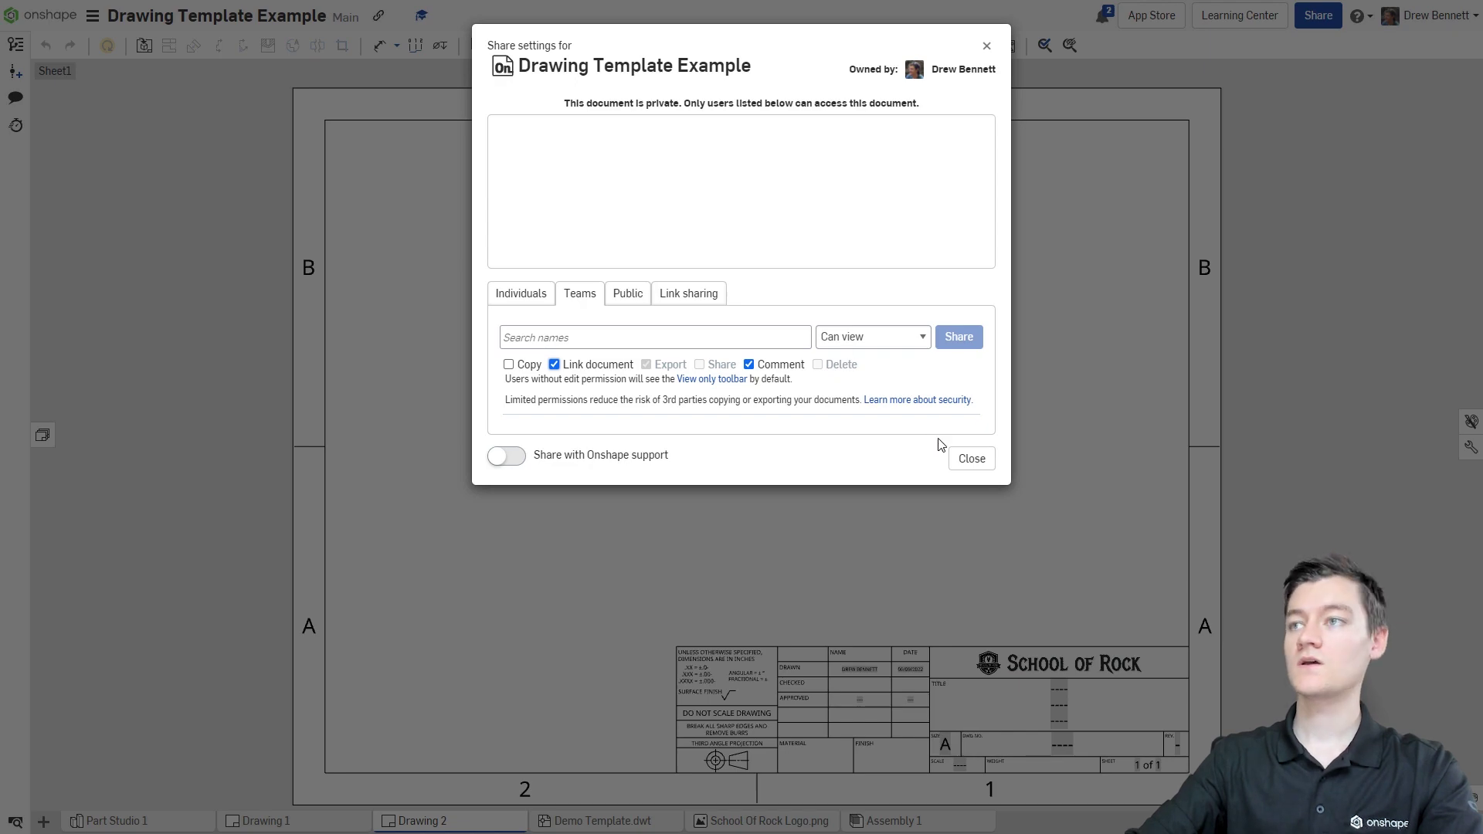
pyautogui.click(967, 459)
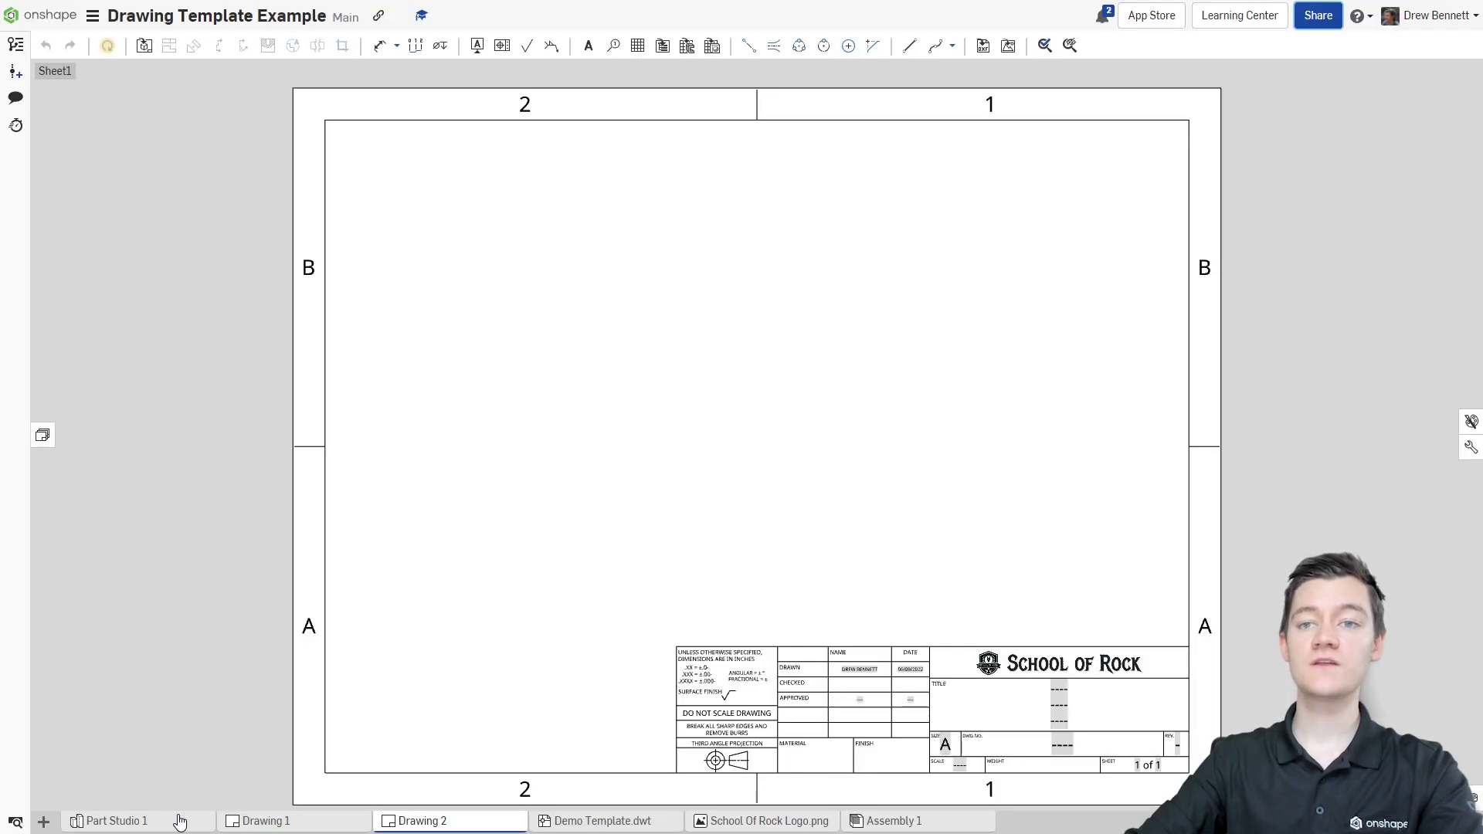
# Start a new Drawing 3 and list the templates Shared with me
pyautogui.click(43, 821)
pyautogui.click(100, 754)
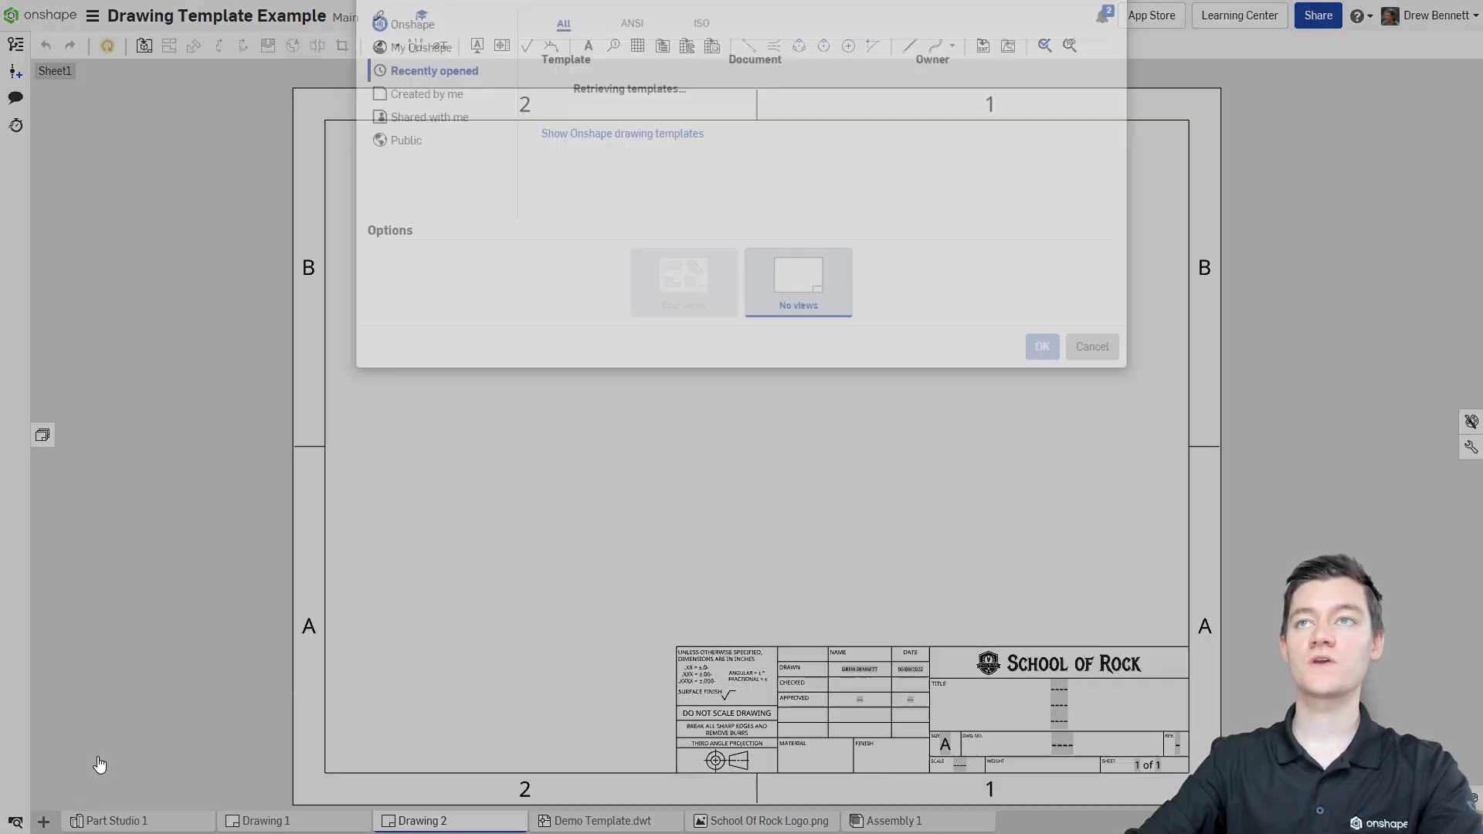
pyautogui.click(466, 195)
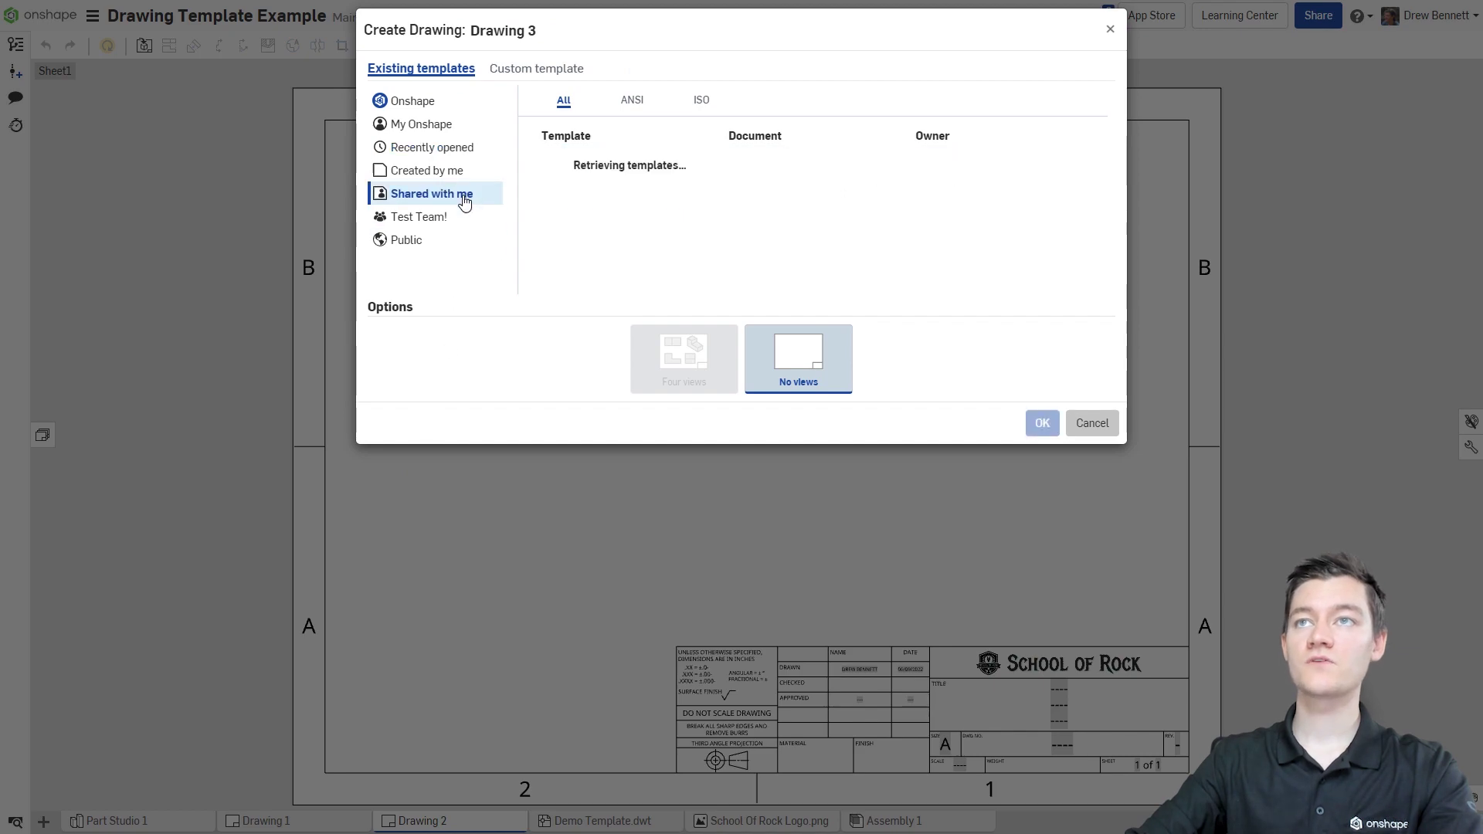